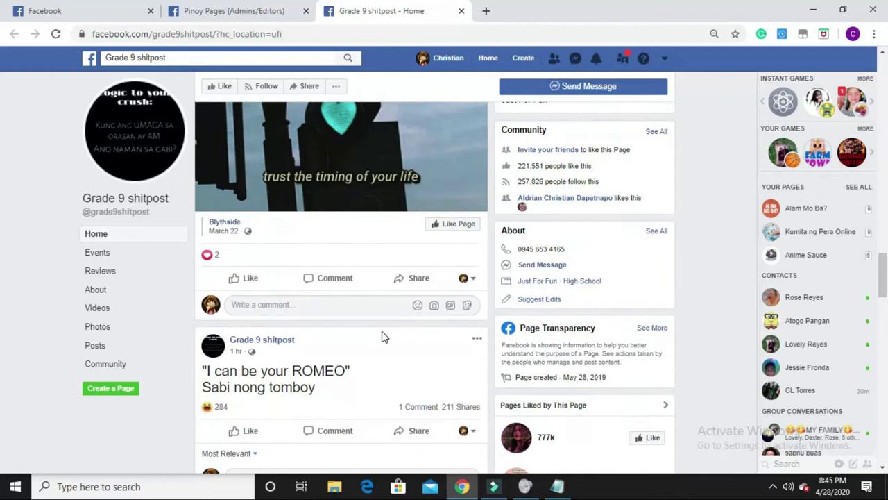
# Examine the Grade 9 shitpost page's feed, including the shared XTRreme House v2 and Blythside promotional posts.
pyautogui.scroll(-12, 381, 337)
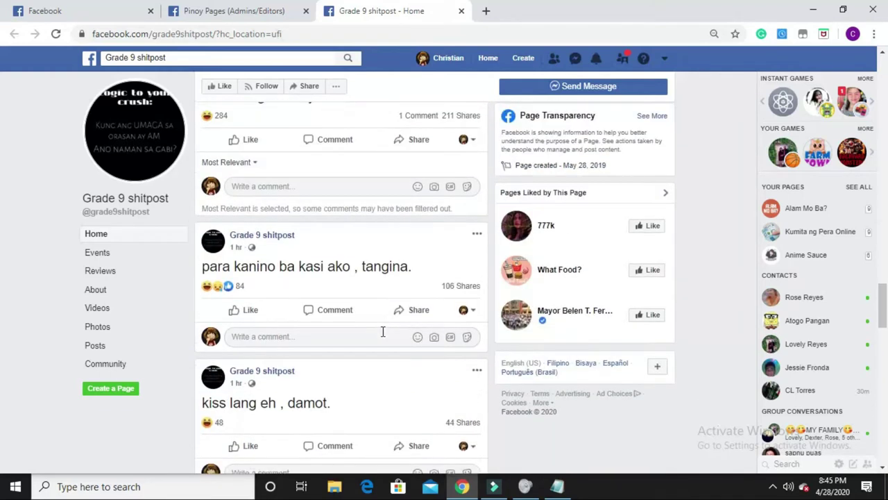
pyautogui.scroll(-15, 383, 335)
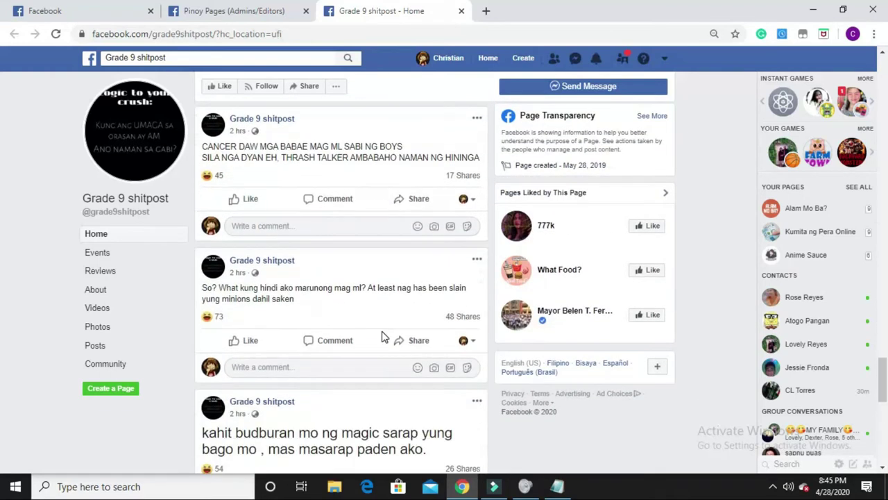
pyautogui.scroll(-1, 383, 334)
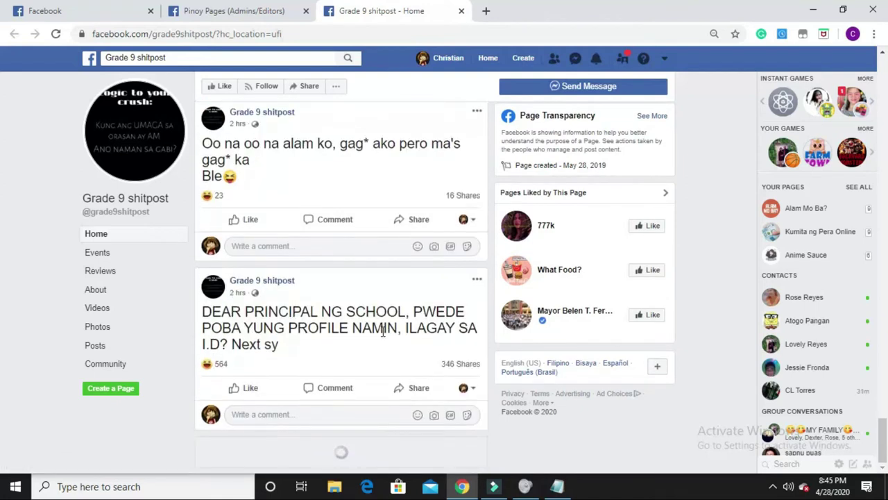
pyautogui.scroll(-4, 417, 248)
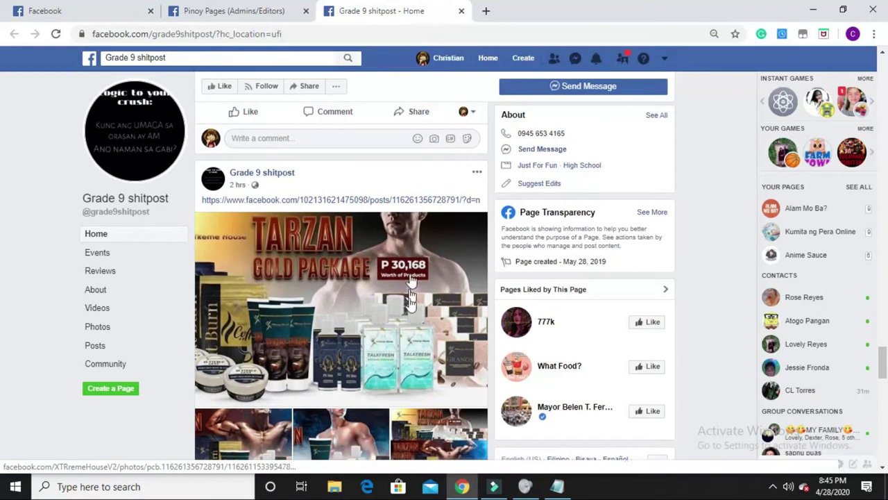
pyautogui.scroll(-3, 431, 288)
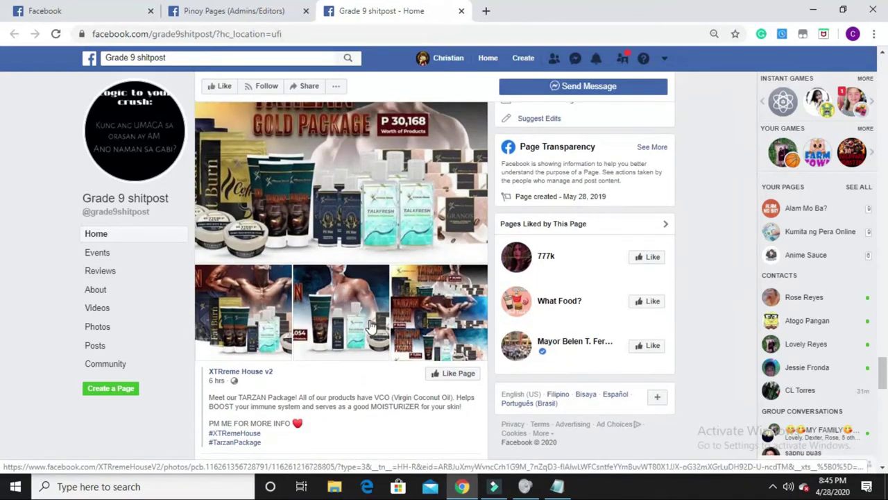
pyautogui.scroll(-1, 371, 325)
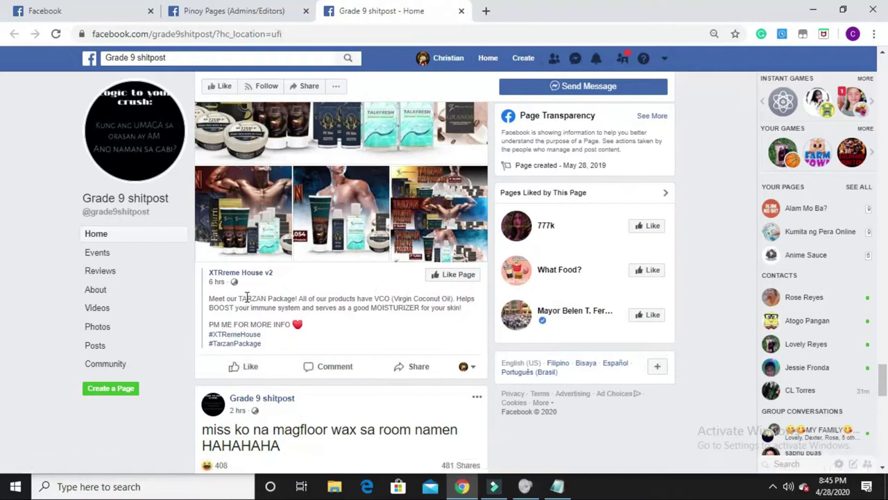
pyautogui.scroll(5, 288, 277)
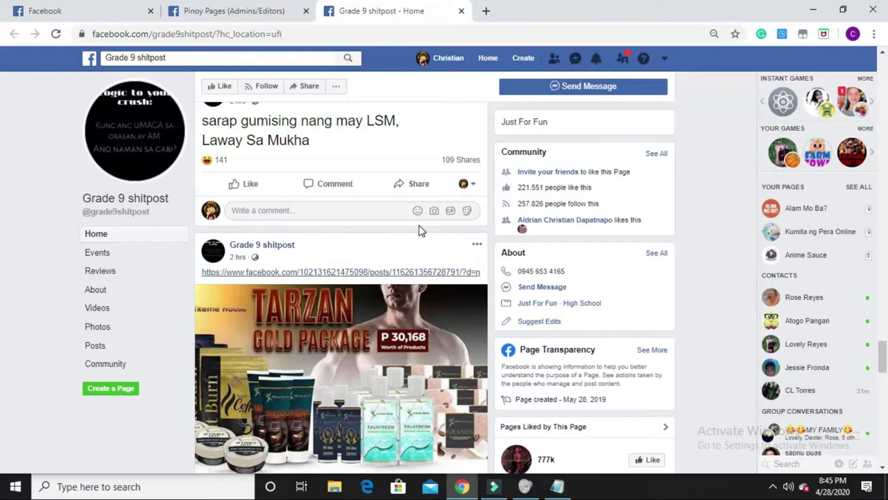
pyautogui.scroll(-10, 431, 262)
pyautogui.scroll(8, 443, 272)
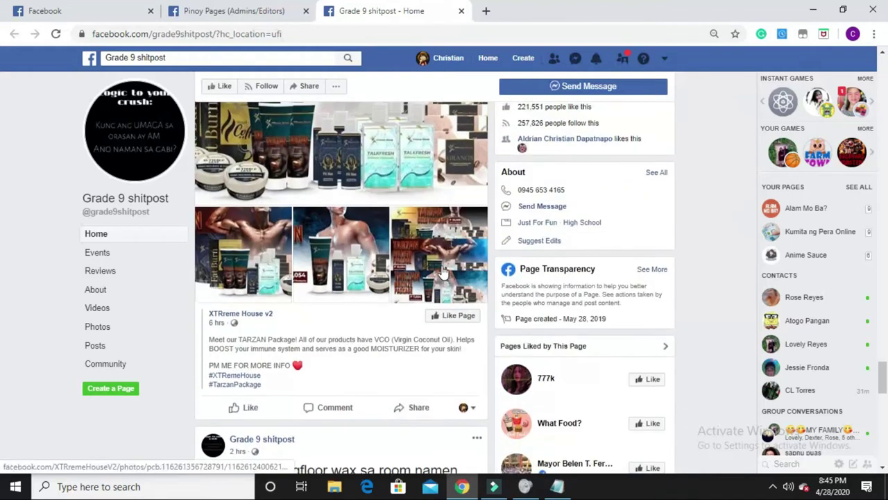
pyautogui.scroll(10, 341, 278)
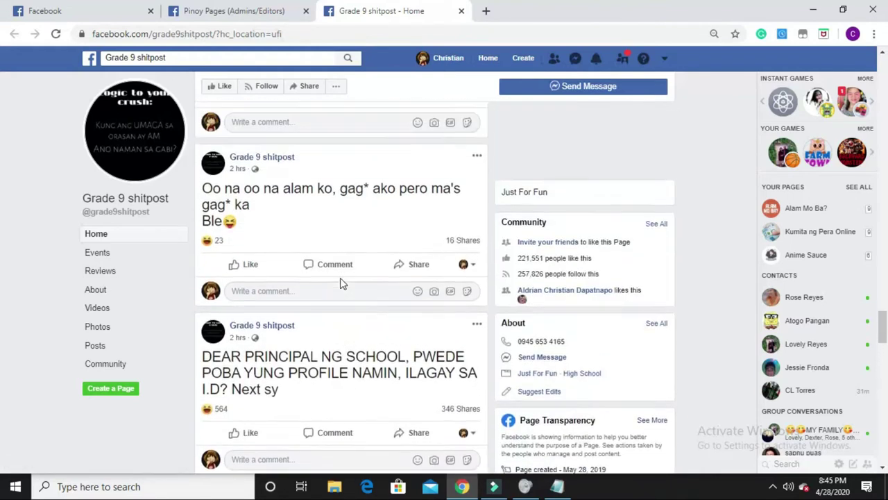
pyautogui.scroll(10, 341, 281)
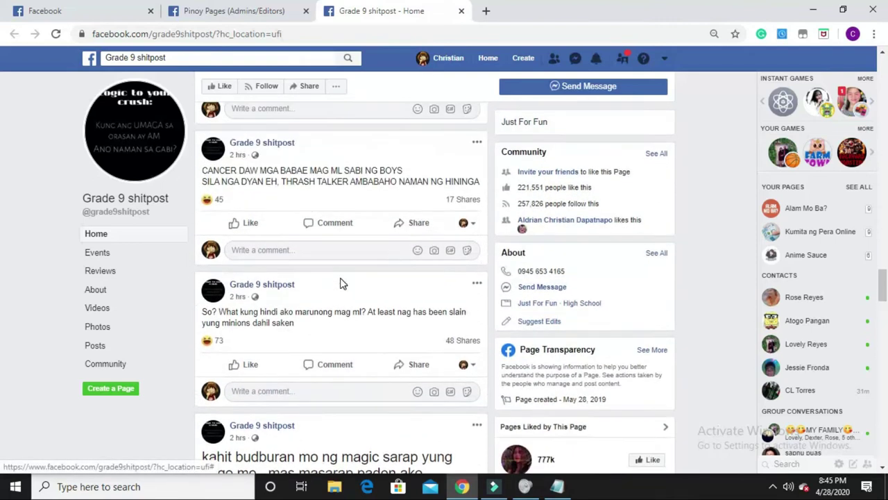
pyautogui.scroll(10, 354, 270)
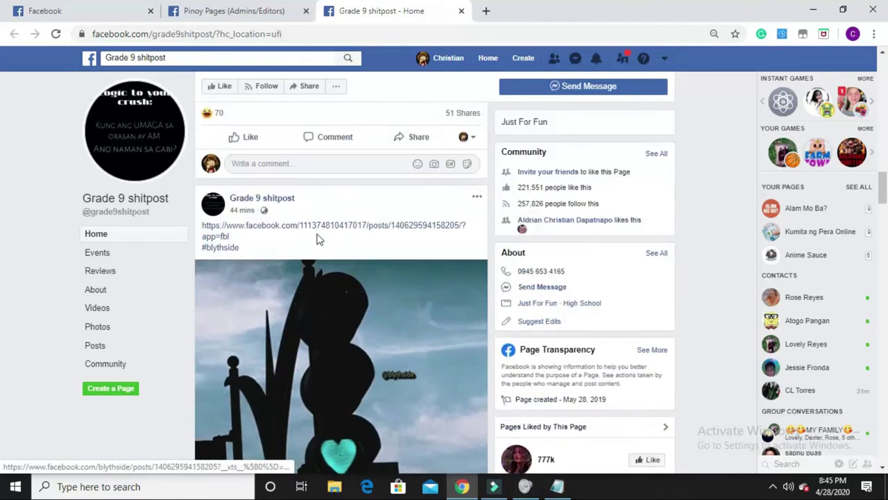
pyautogui.scroll(-3, 368, 284)
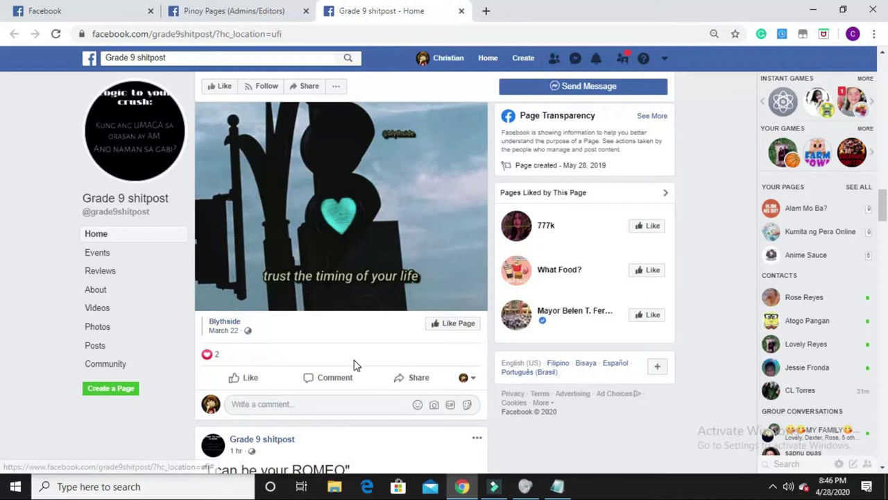
pyautogui.scroll(-2, 353, 363)
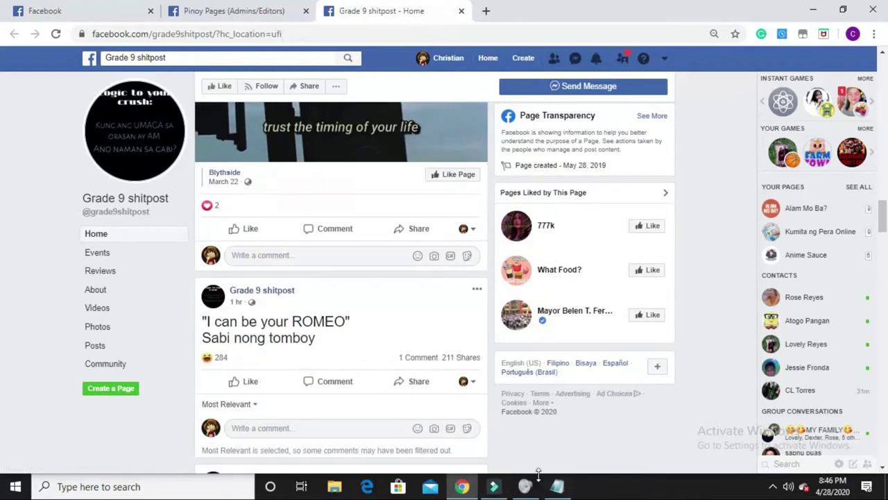
# Start creating a new Facebook Page in the Community or Public Figure category.
pyautogui.click(487, 487)
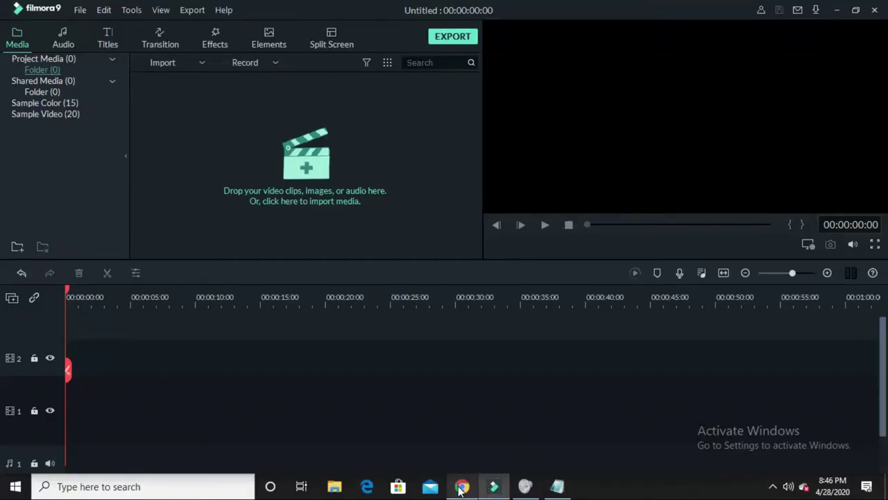
pyautogui.click(462, 487)
pyautogui.click(194, 10)
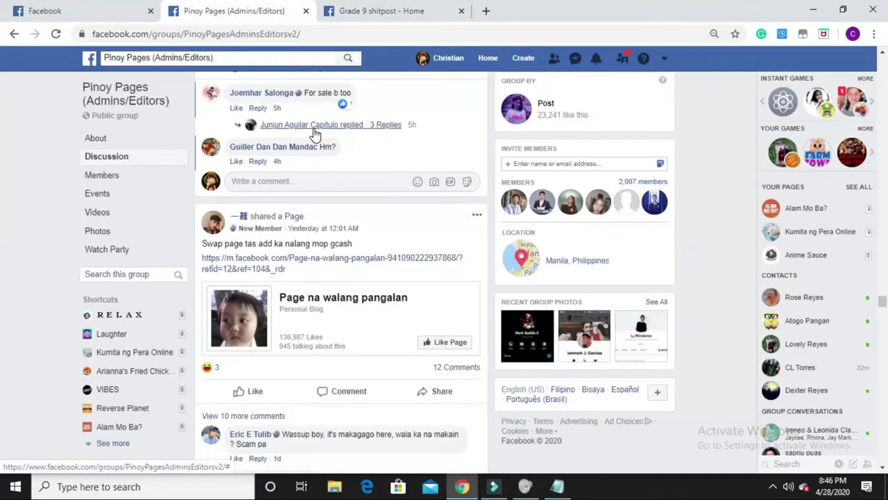
pyautogui.click(520, 57)
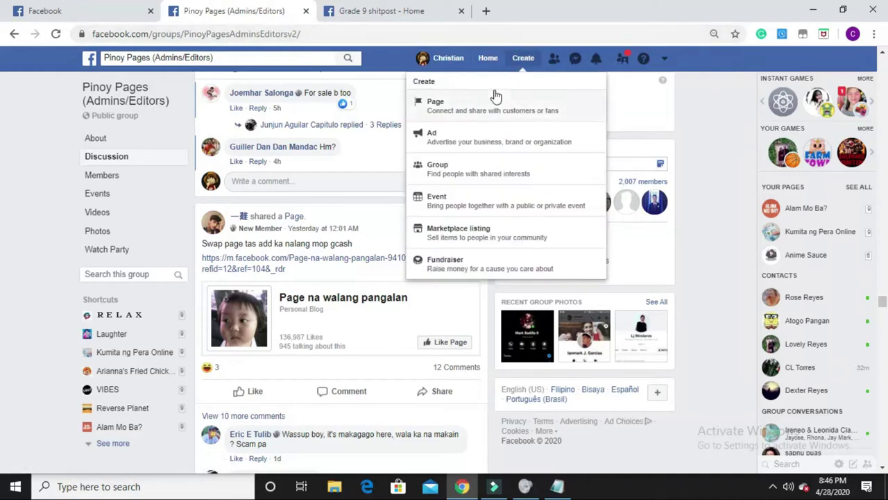
pyautogui.click(506, 111)
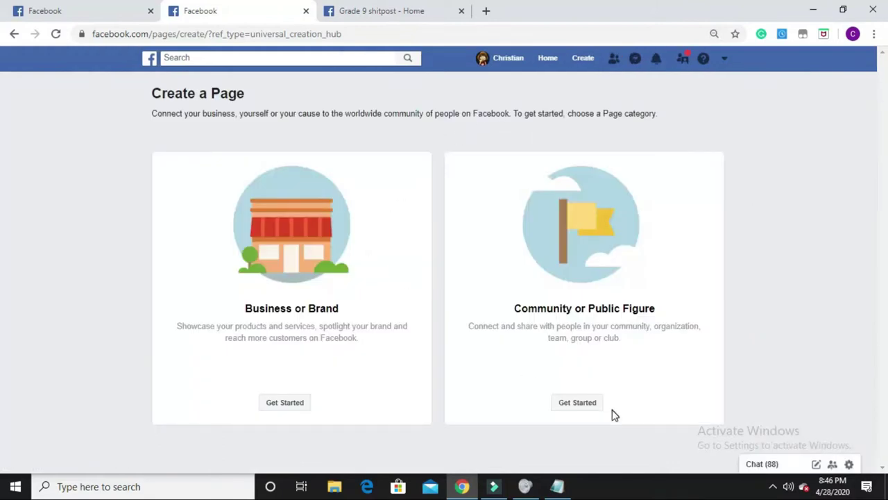
pyautogui.click(590, 404)
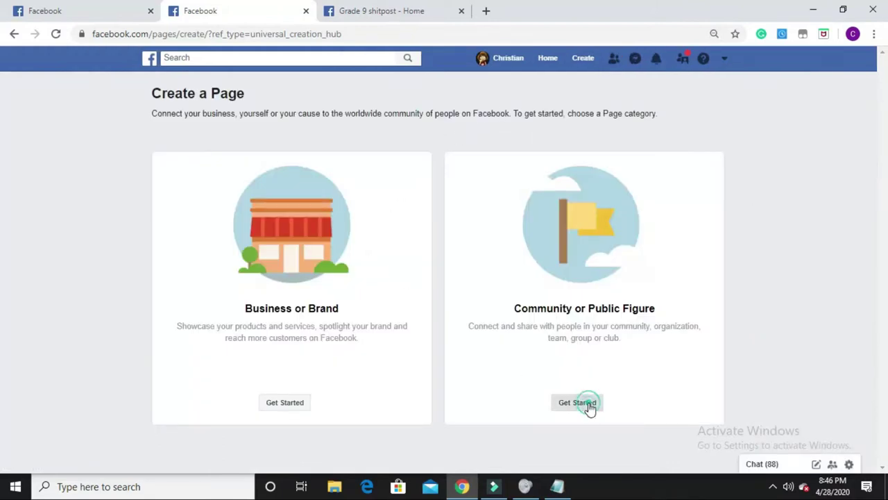
# Name the Page "Daily Qoutess", set its category to Personal Blog and continue to the profile picture setup.
pyautogui.click(519, 226)
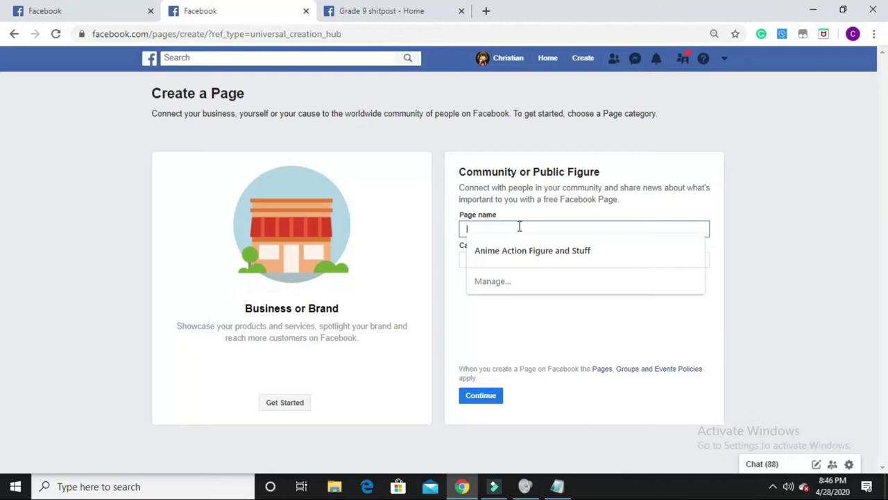
pyautogui.write('Daily Qoutess')
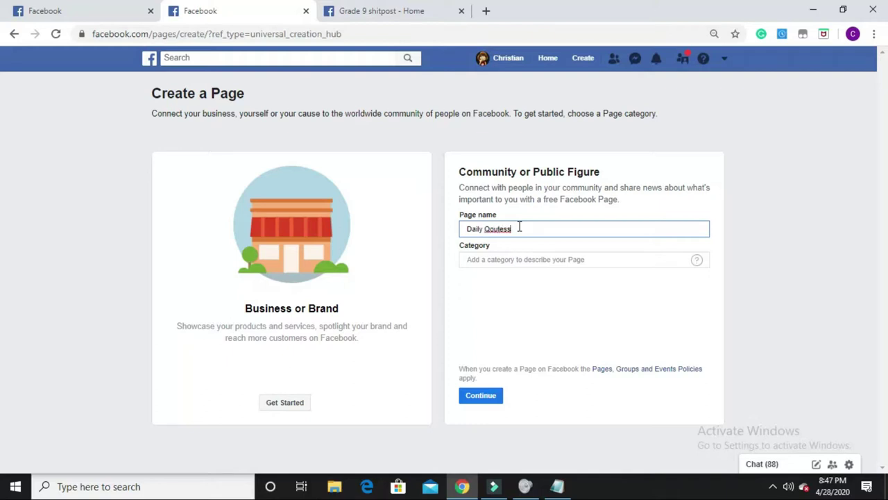
pyautogui.press('Tab')
pyautogui.write('Perso')
pyautogui.press('Return')
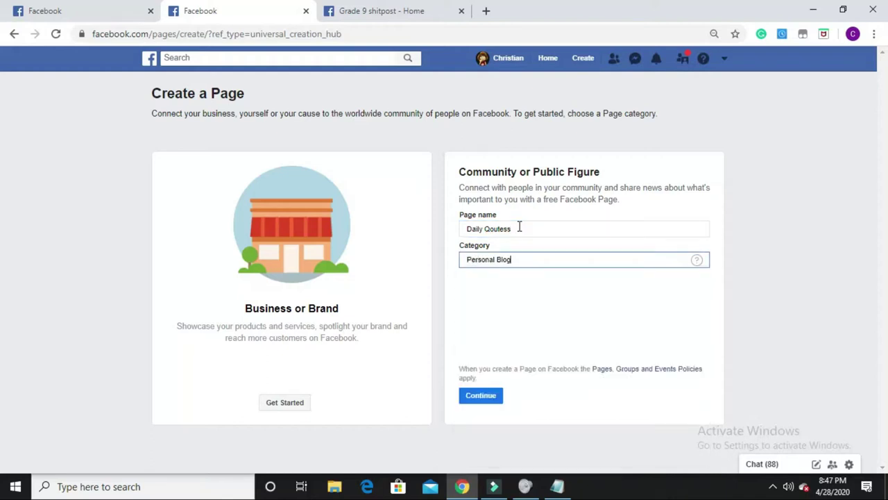
pyautogui.click(479, 399)
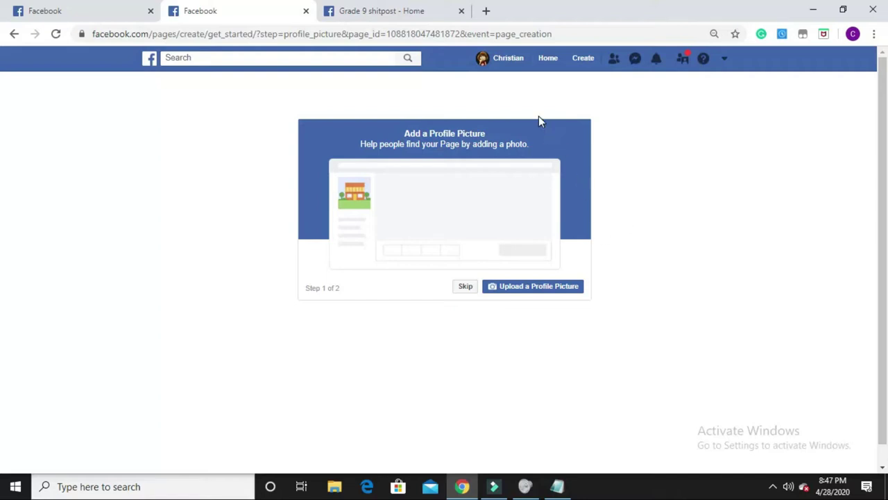
# Open pexels.com in a new browser tab and search its free photos for "book".
pyautogui.click(487, 14)
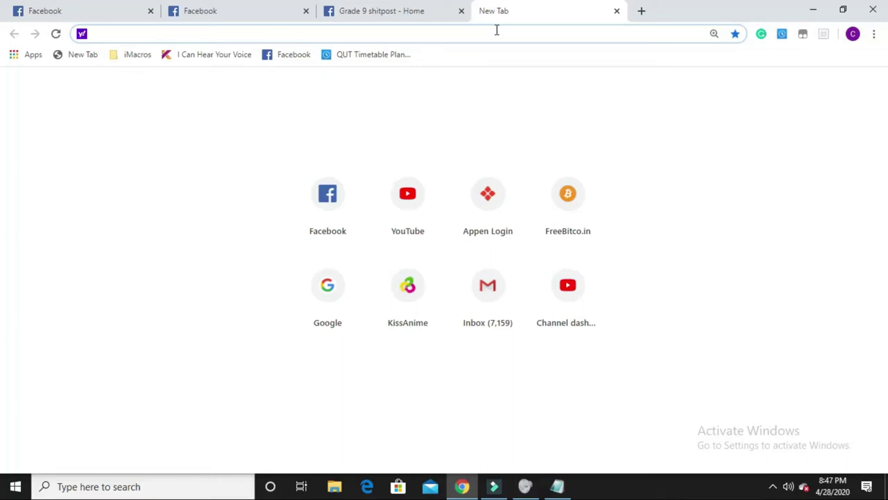
pyautogui.write('pe')
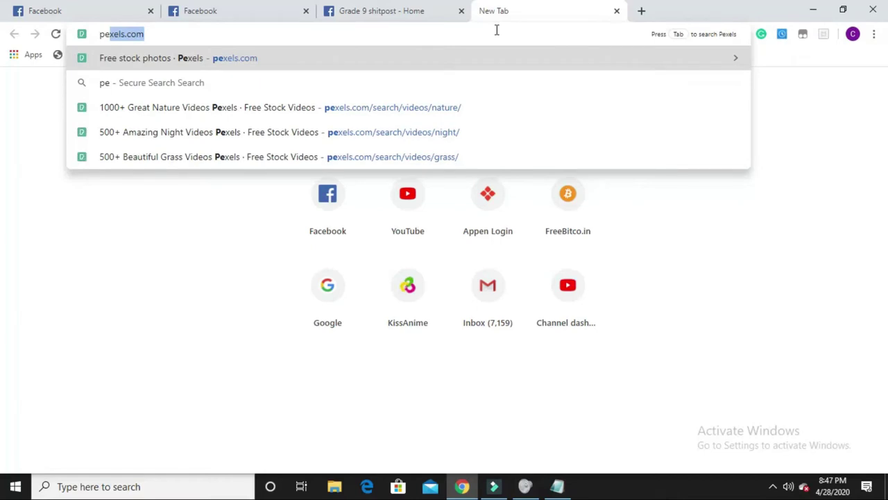
pyautogui.press('Return')
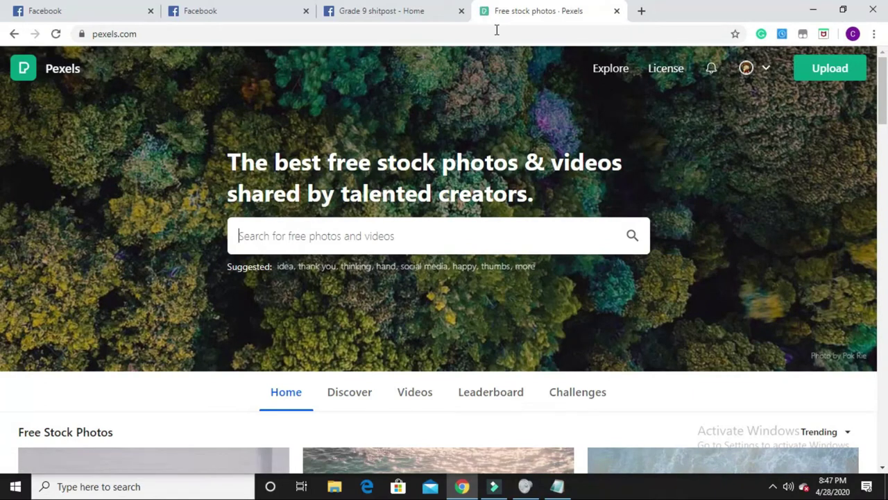
pyautogui.write('cool')
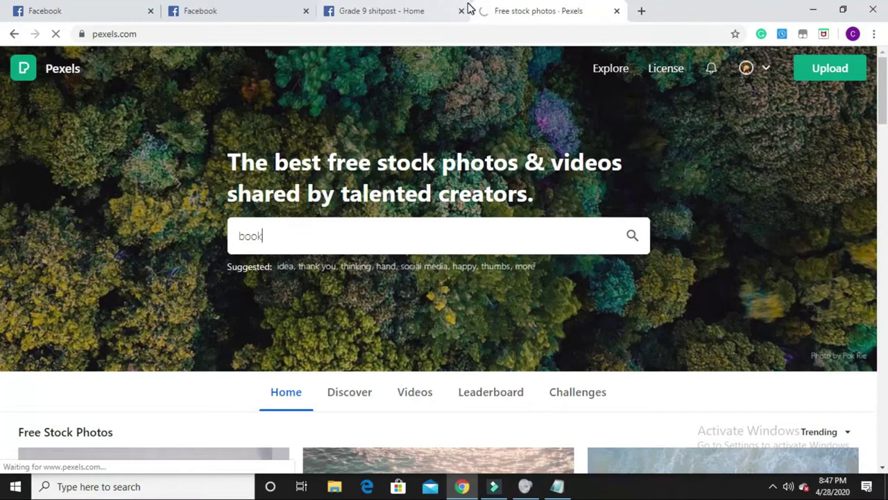
# Close the browser tab with the Grade 9 shitpost page and return to the Pexels book results.
pyautogui.click(435, 7)
pyautogui.click(563, 11)
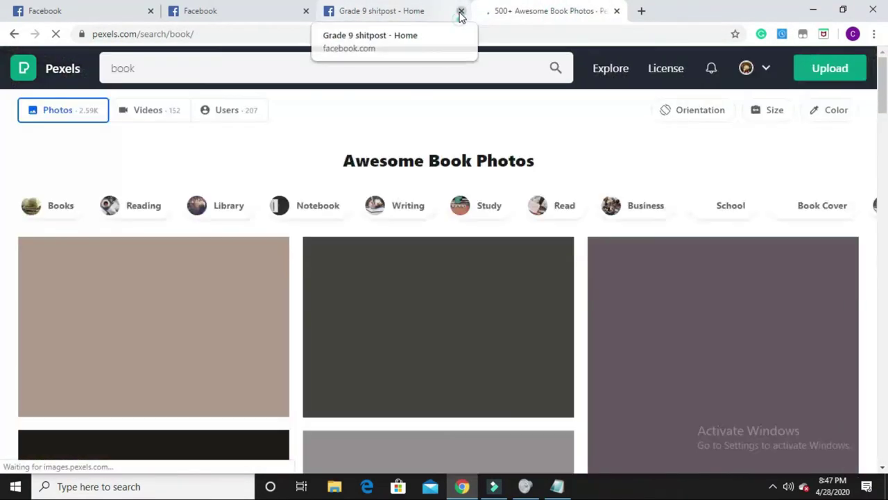
pyautogui.click(461, 11)
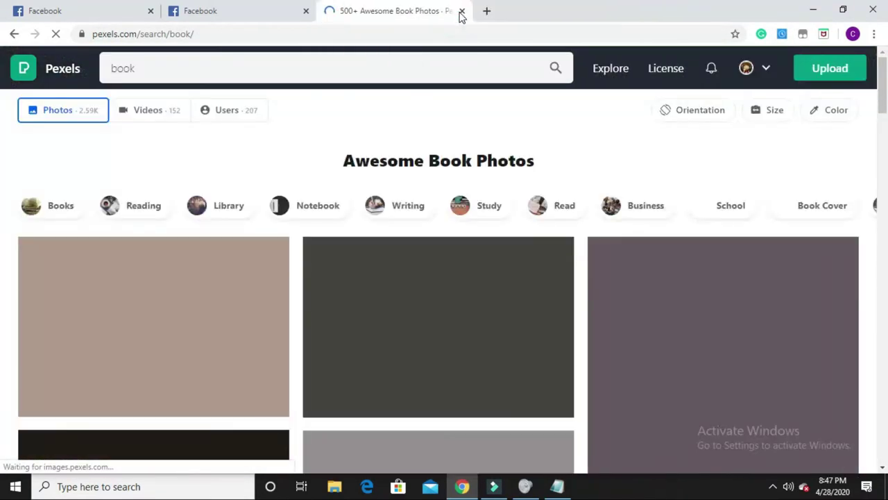
pyautogui.click(256, 16)
pyautogui.click(385, 12)
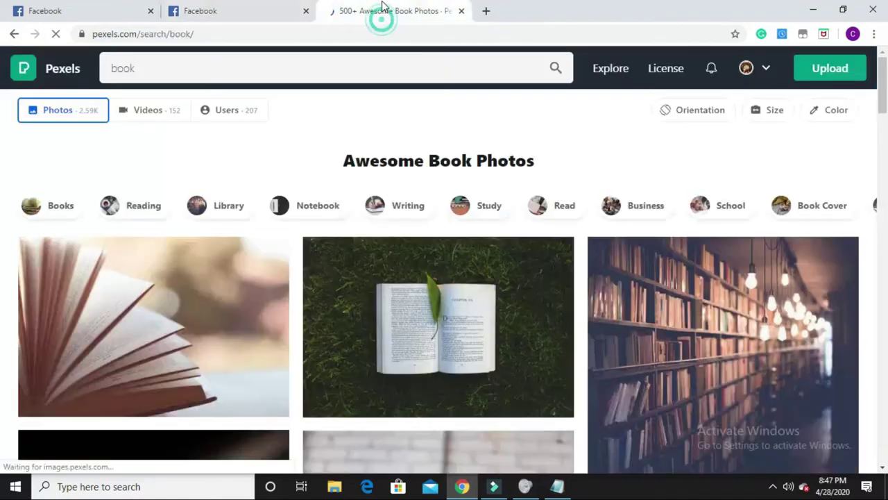
# Download the photo of the open book on grass with a green leaf and dismiss the thank-you dialog.
pyautogui.click(377, 314)
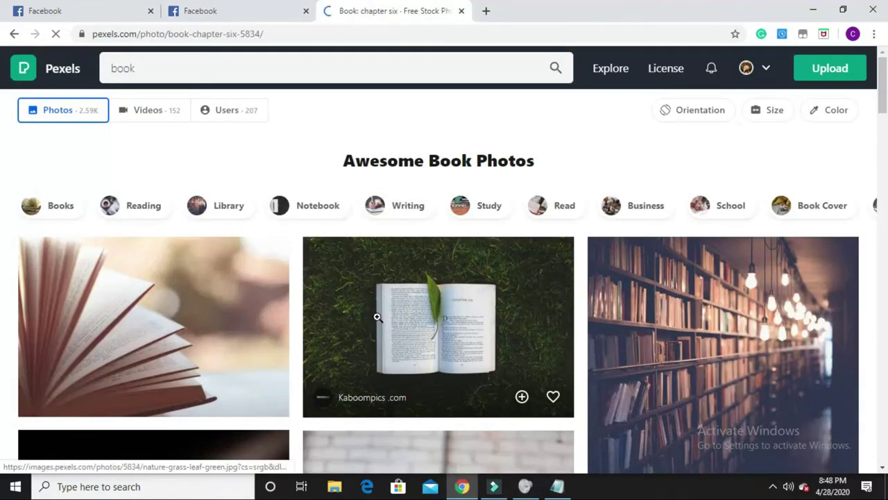
pyautogui.click(739, 91)
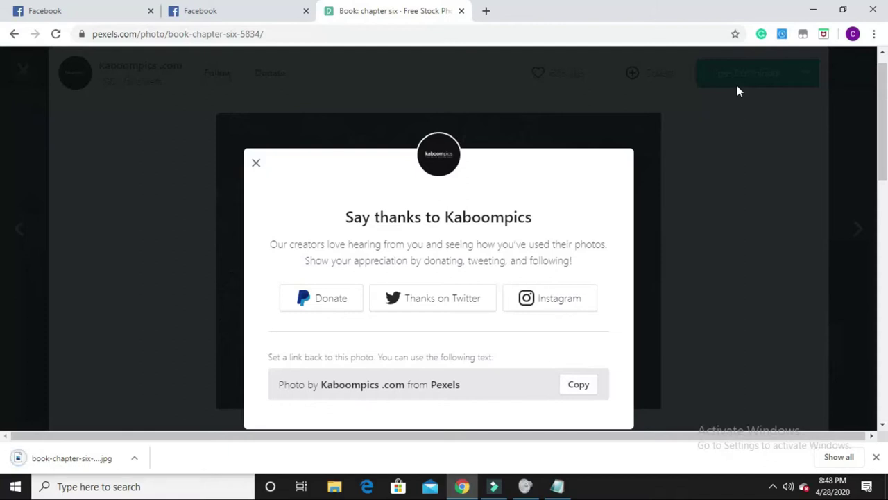
pyautogui.click(256, 163)
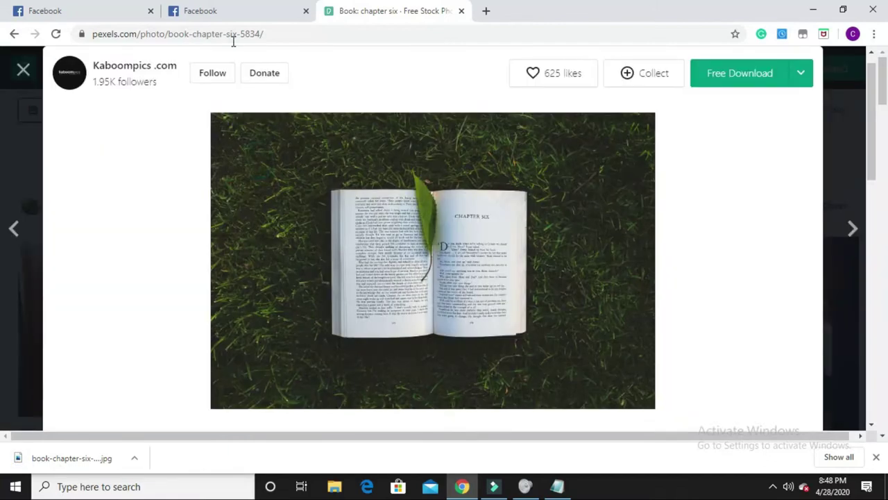
# Return to the Facebook Page setup and upload book-chapter-six-5834 from Downloads as the profile picture.
pyautogui.click(242, 18)
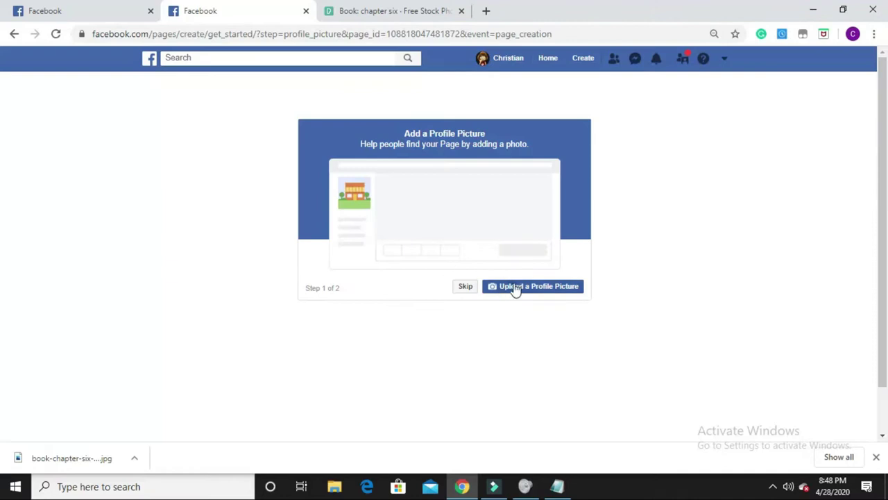
pyautogui.click(518, 288)
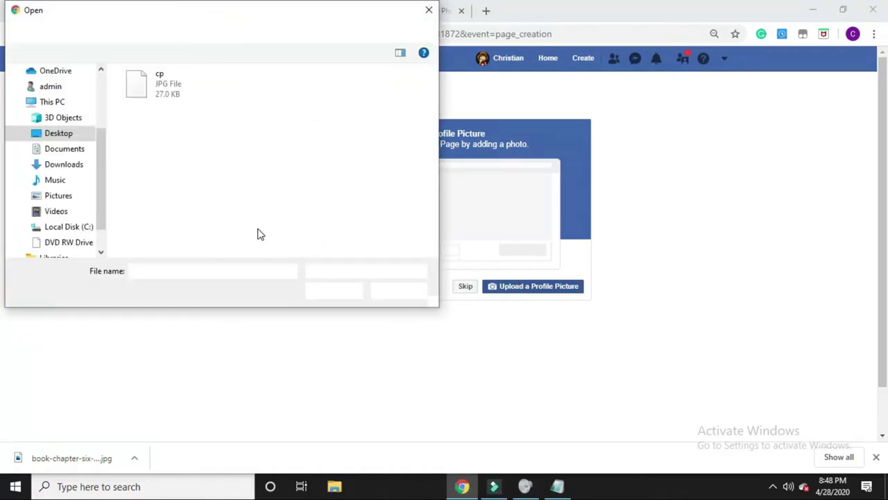
pyautogui.click(74, 164)
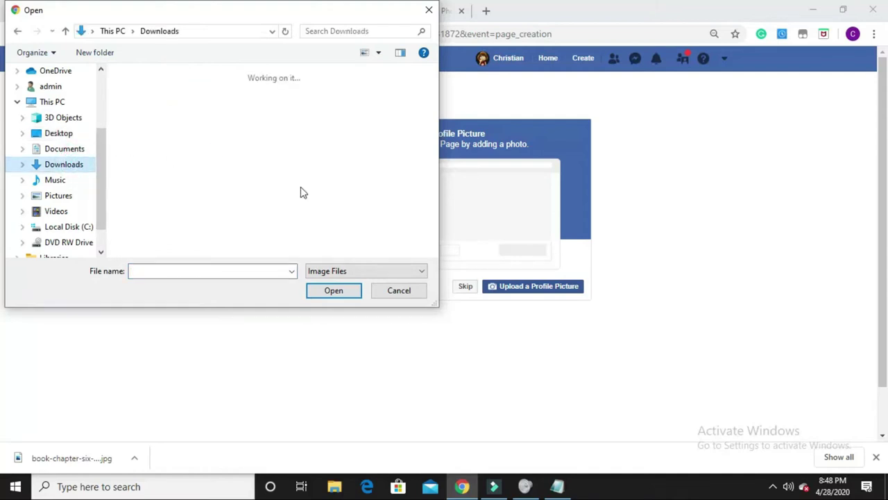
pyautogui.click(173, 108)
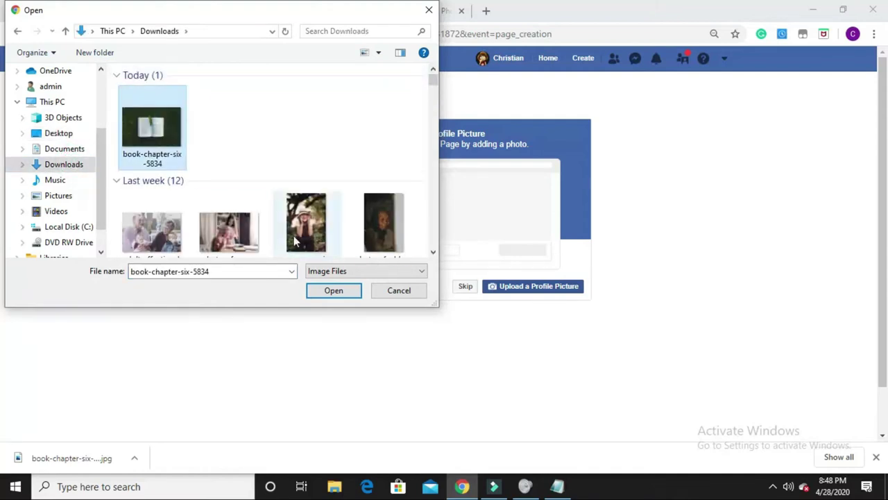
pyautogui.click(334, 290)
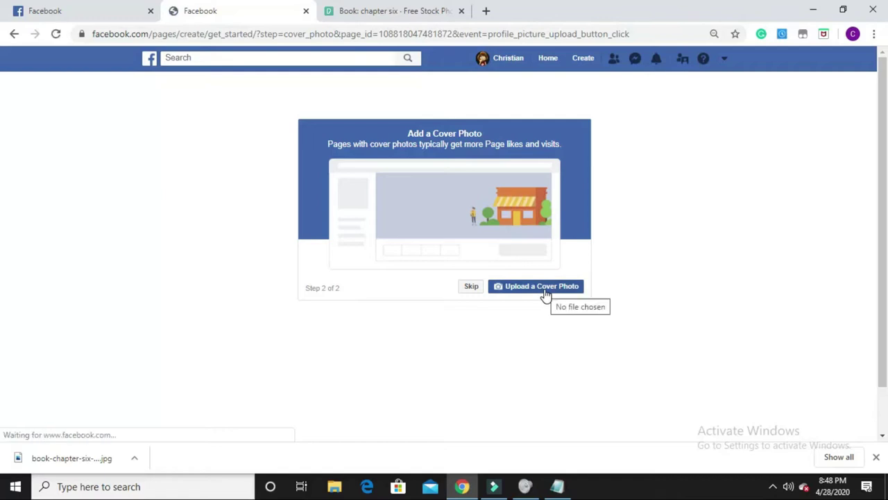
# Cancel the cover photo file selection and go back to the book search results on Pexels.
pyautogui.click(546, 293)
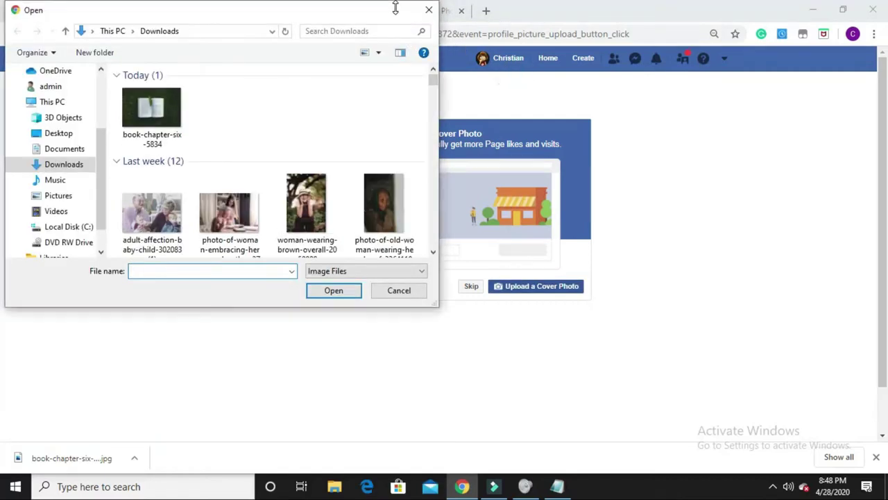
pyautogui.click(425, 17)
pyautogui.click(425, 13)
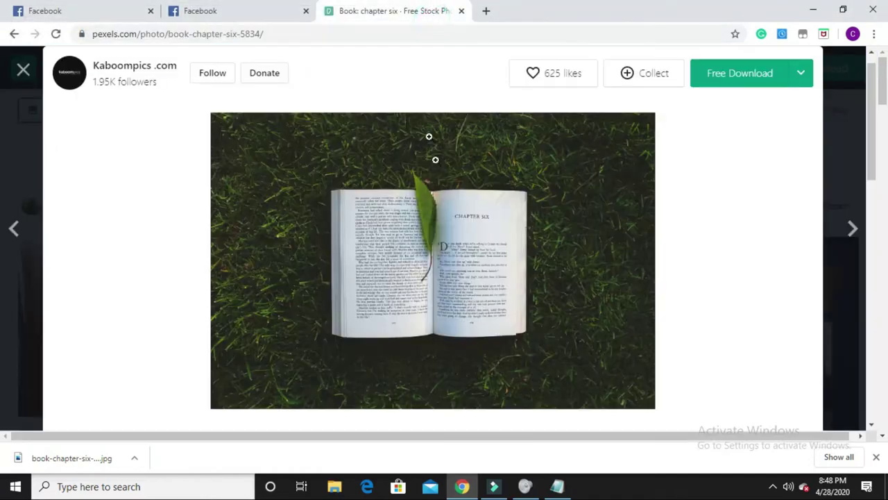
pyautogui.click(23, 69)
pyautogui.scroll(-2, 530, 294)
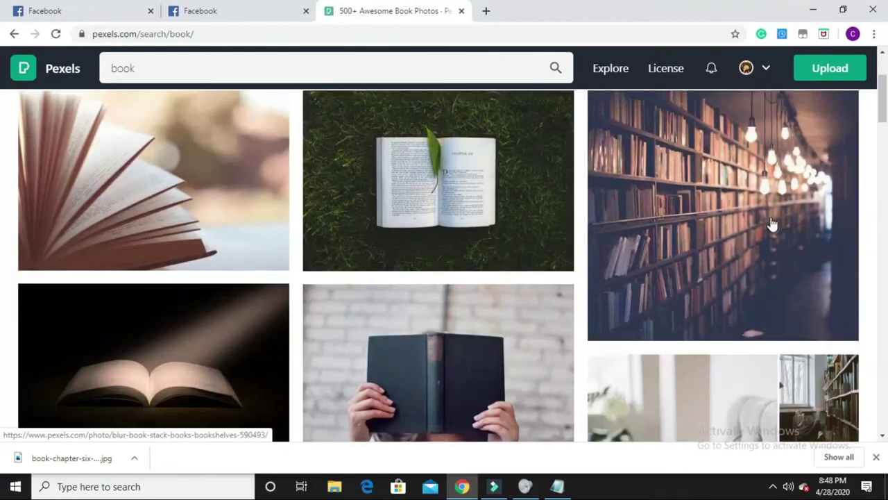
# Download the Pexels photo of an open book with glasses beside yellow and pink flowers on a white blanket.
pyautogui.click(772, 223)
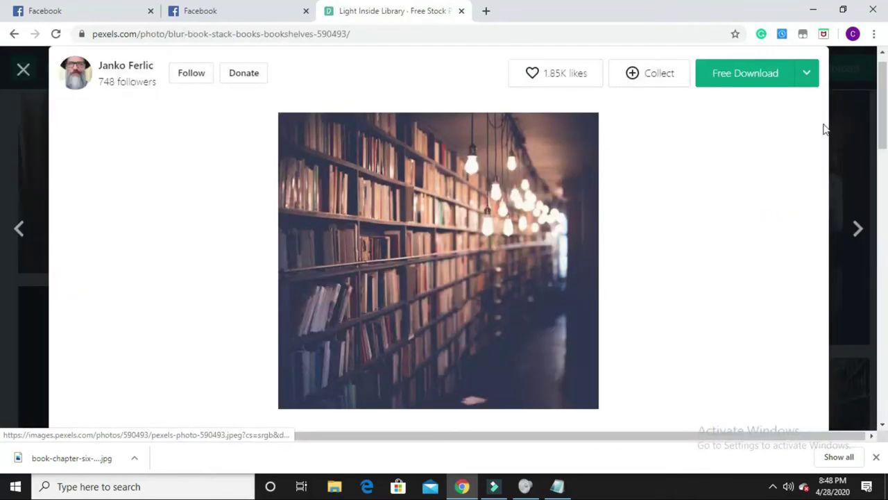
pyautogui.click(23, 70)
pyautogui.scroll(-3, 236, 239)
pyautogui.scroll(-5, 530, 268)
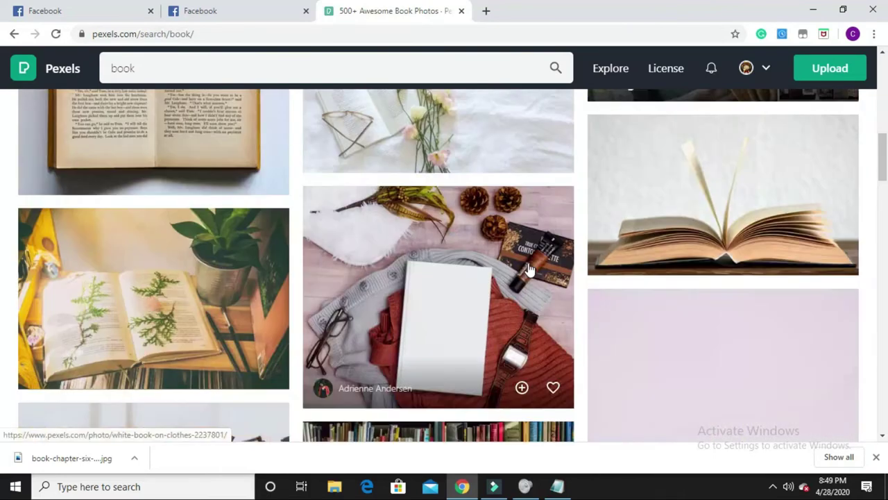
pyautogui.scroll(3, 530, 268)
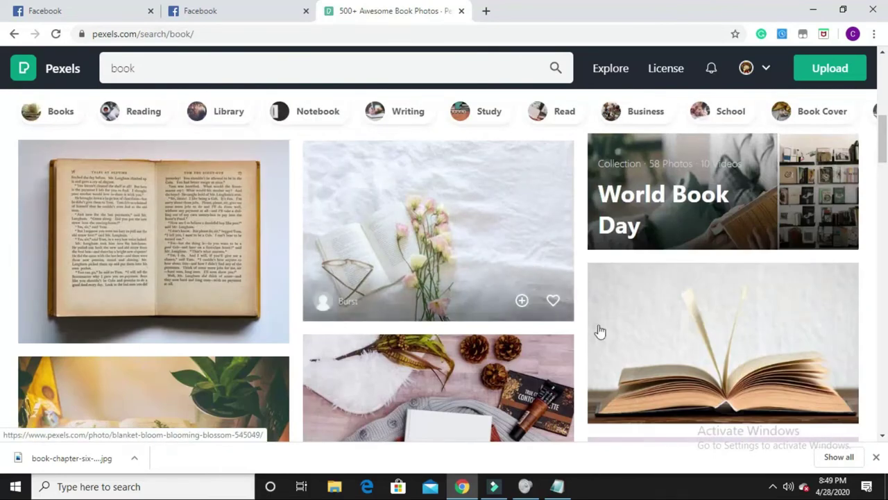
pyautogui.click(438, 220)
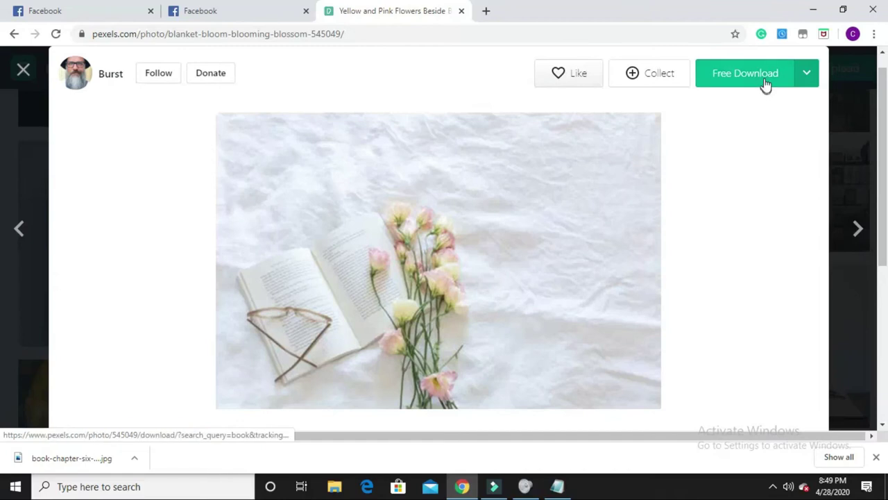
pyautogui.click(766, 82)
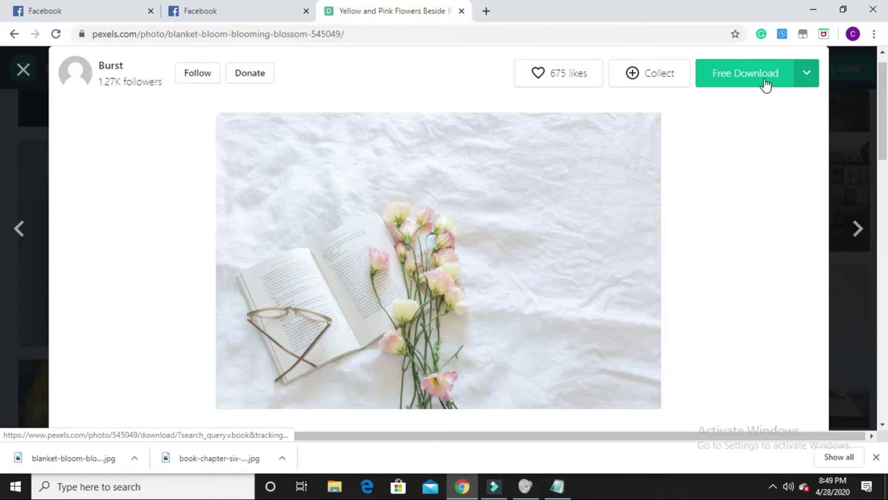
# Return to the Facebook Page setup and upload blanket-bloom-blooming-blossom-545049 as the cover photo.
pyautogui.click(271, 14)
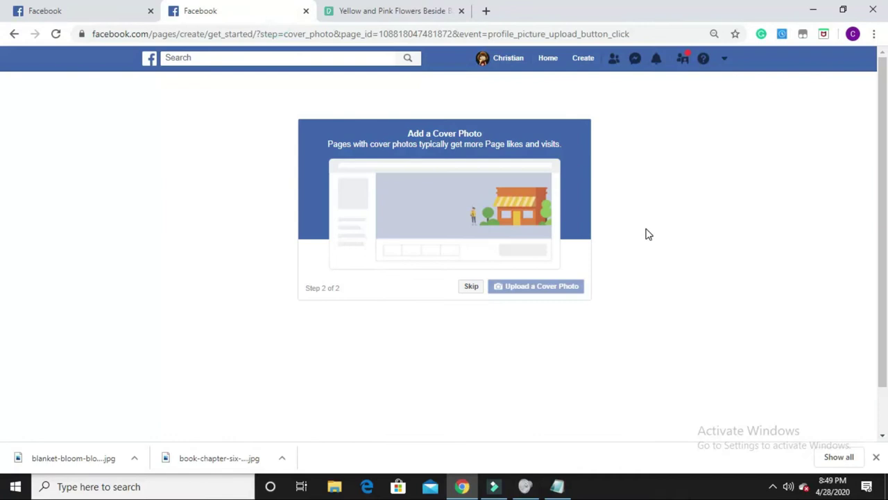
pyautogui.click(568, 288)
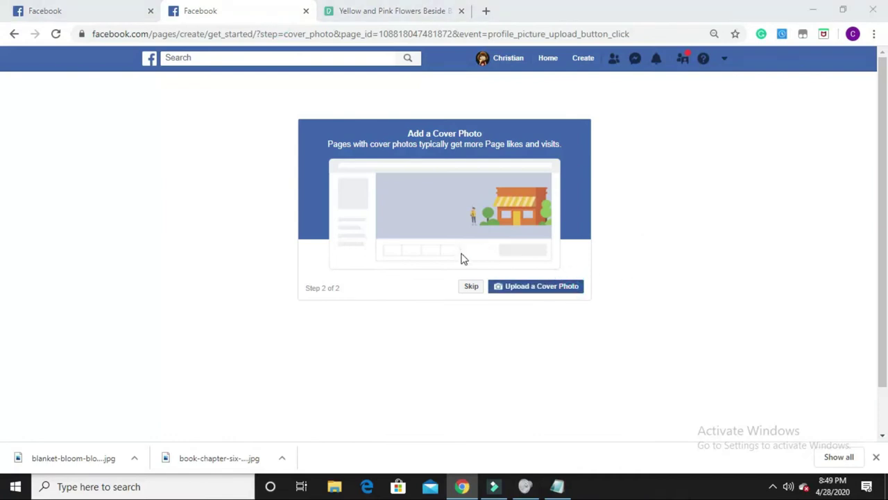
pyautogui.click(178, 119)
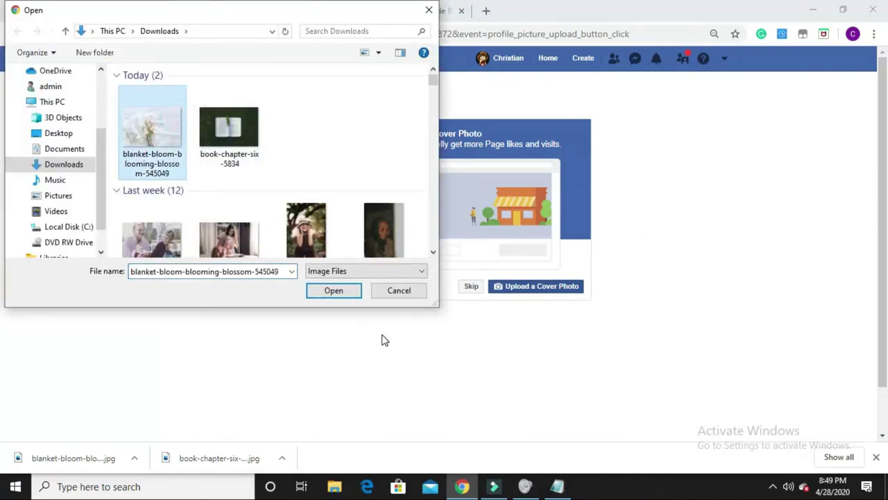
pyautogui.click(336, 292)
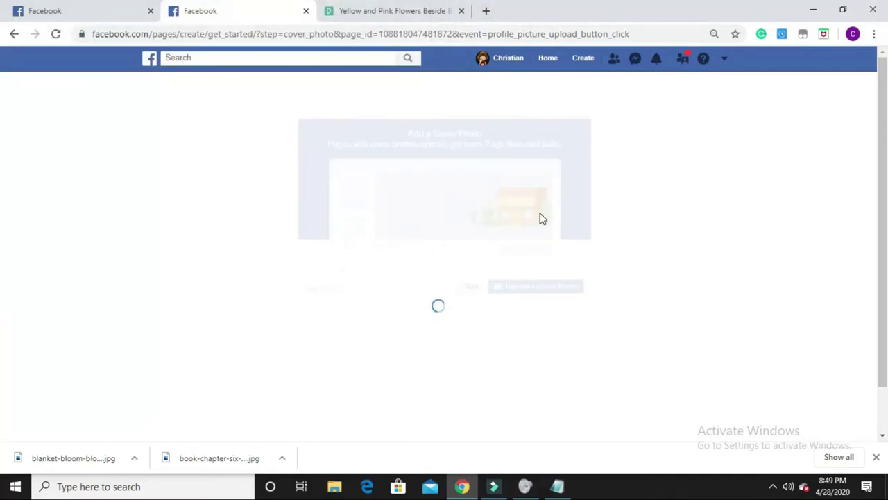
pyautogui.click(405, 15)
pyautogui.click(212, 10)
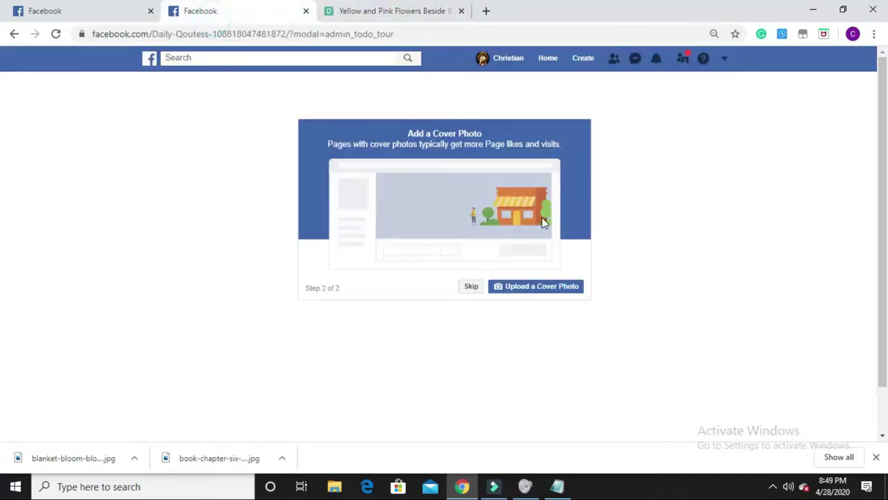
pyautogui.click(551, 287)
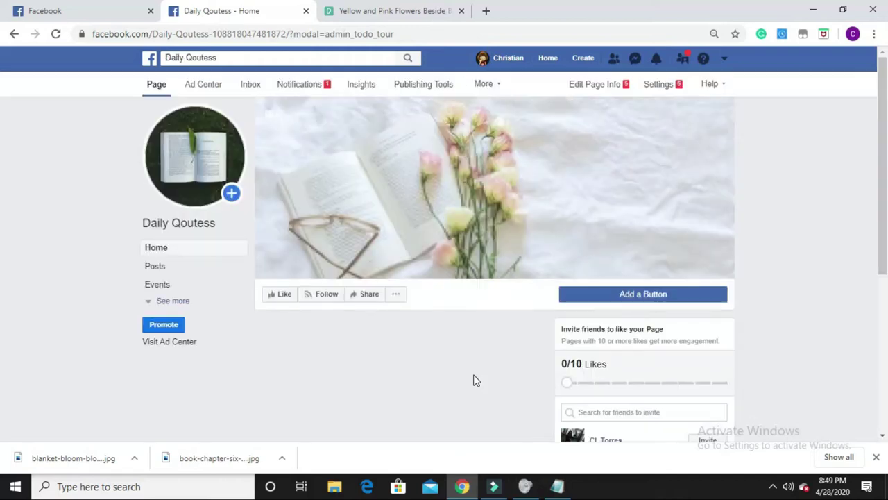
# Dismiss the Page setup tip about inviting friends and start a new post on the Page.
pyautogui.scroll(-3, 525, 295)
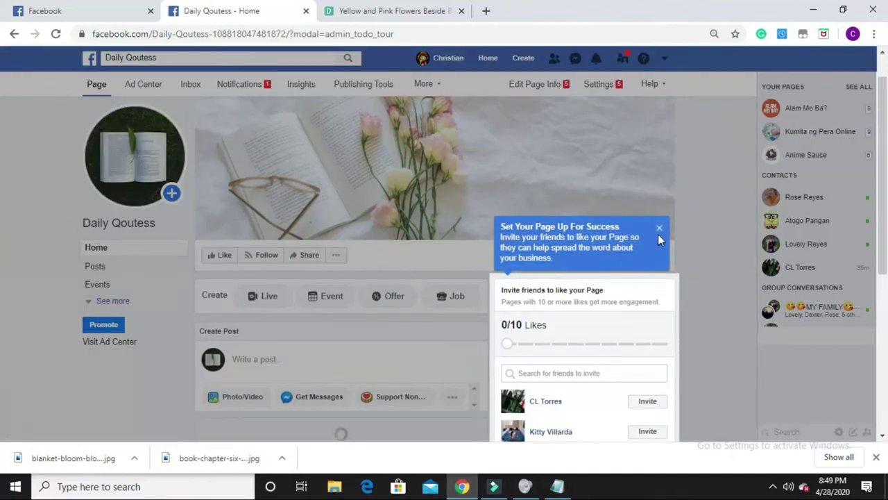
pyautogui.click(660, 229)
pyautogui.scroll(-3, 634, 332)
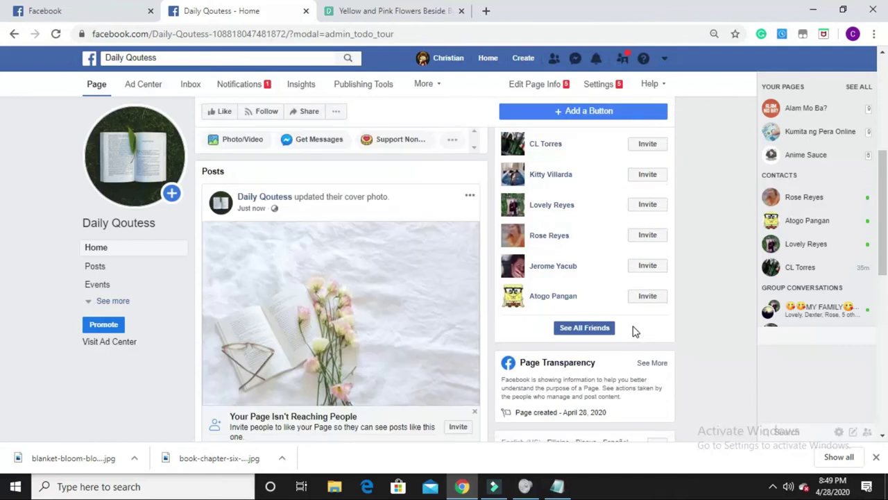
pyautogui.scroll(1, 675, 302)
pyautogui.scroll(3, 467, 347)
pyautogui.scroll(-2, 391, 371)
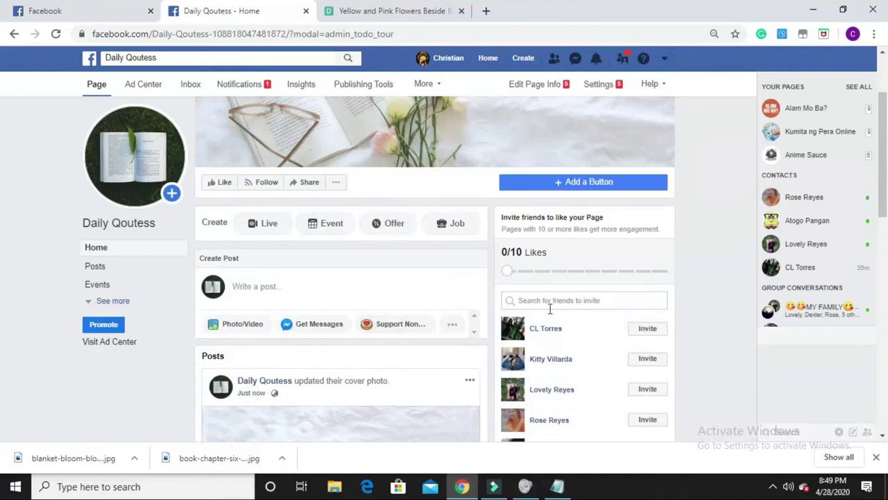
pyautogui.click(302, 276)
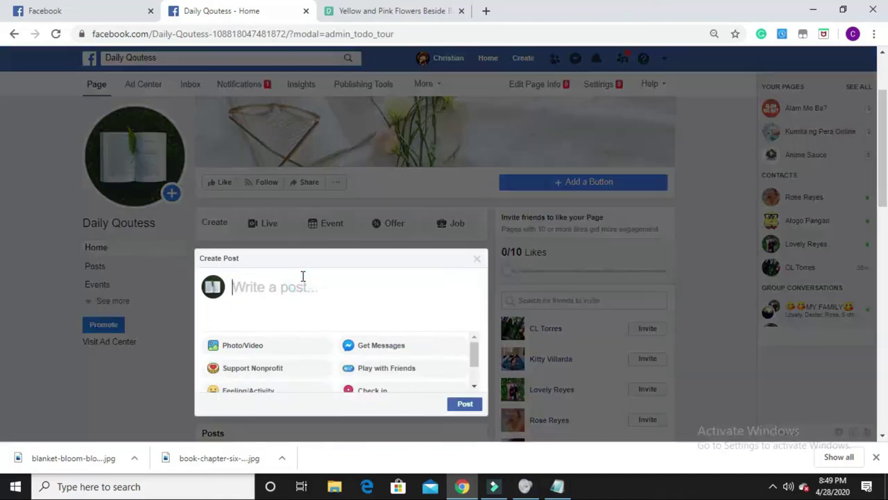
pyautogui.write('T')
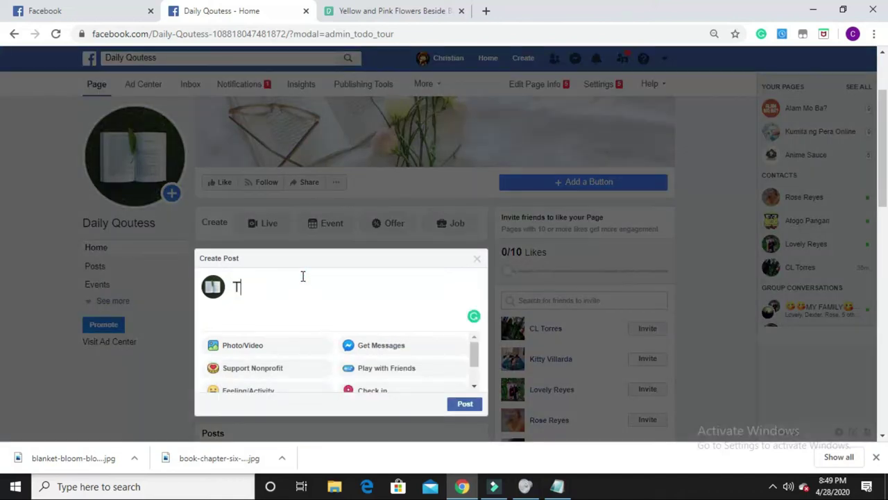
pyautogui.press('BackSpace')
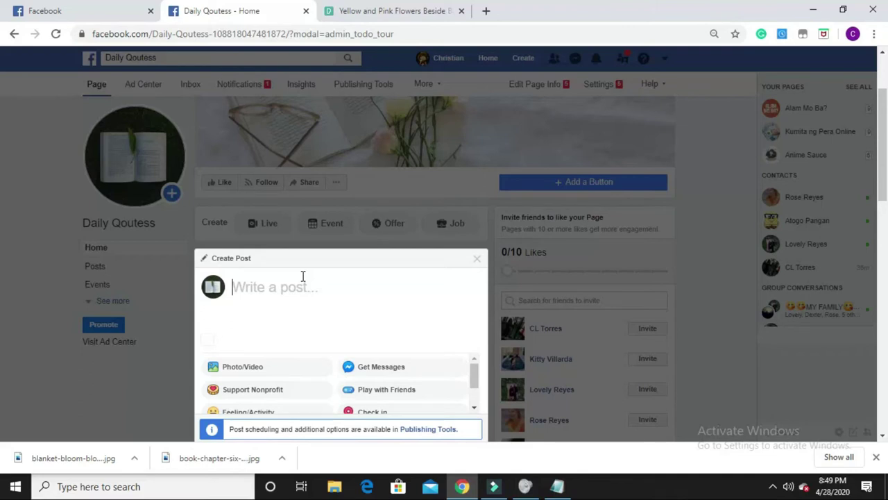
pyautogui.write('You can do')
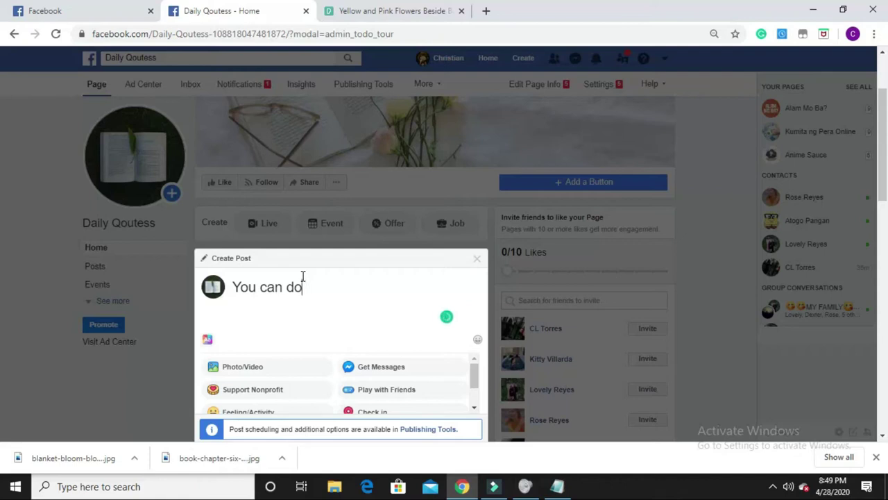
pyautogui.hotkey('ctrl', 'a')
pyautogui.press('BackSpace')
# Write "Never give up .Trust on yourself. Trust in our GOD." as the text of the post.
pyautogui.write('Ne')
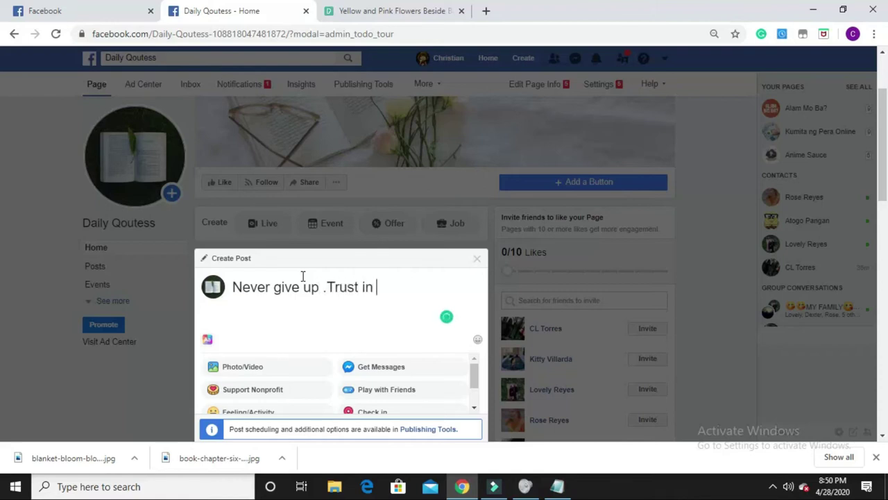
pyautogui.write('on yourself')
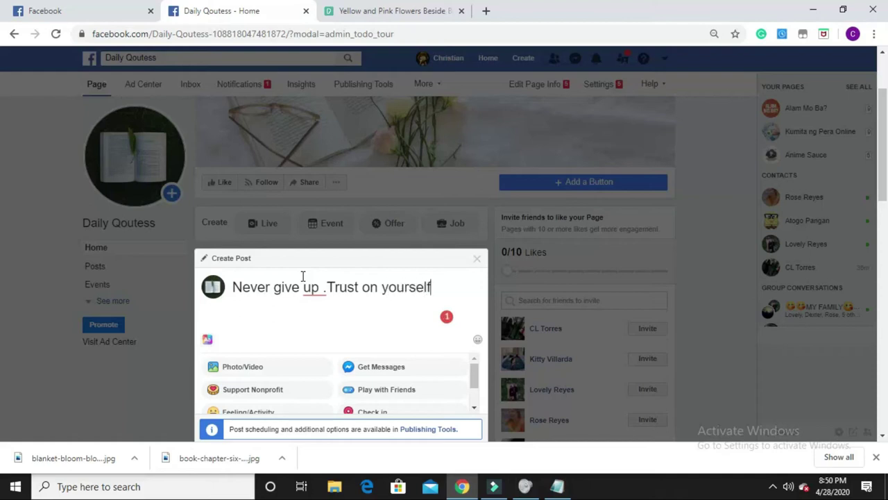
pyautogui.write('. Trust in o')
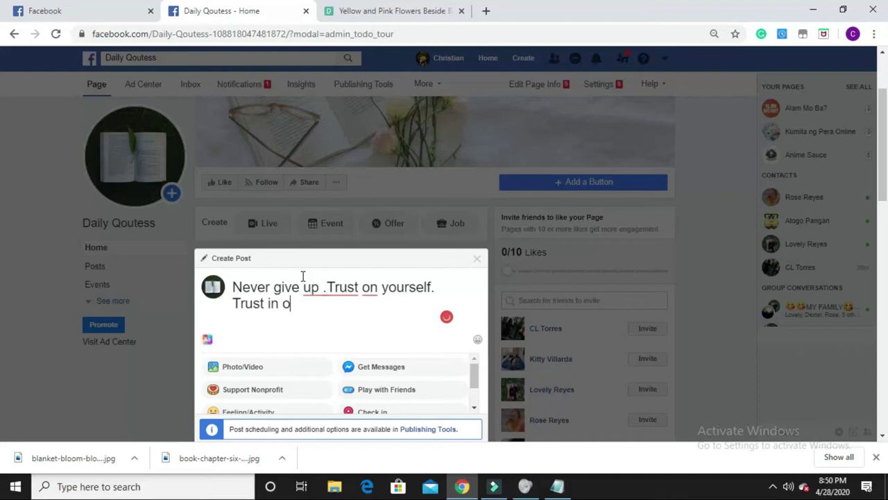
pyautogui.write('ur GOD.')
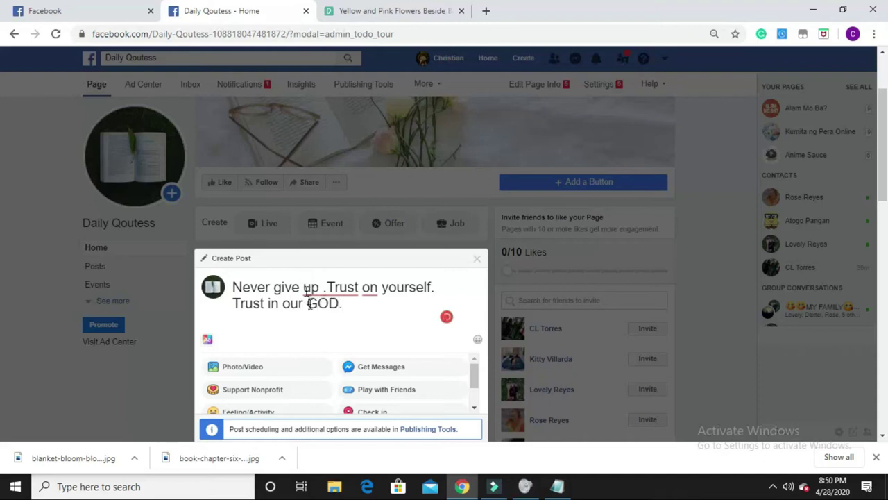
# Examine the attachment and publishing options available for the new post.
pyautogui.scroll(-2, 376, 308)
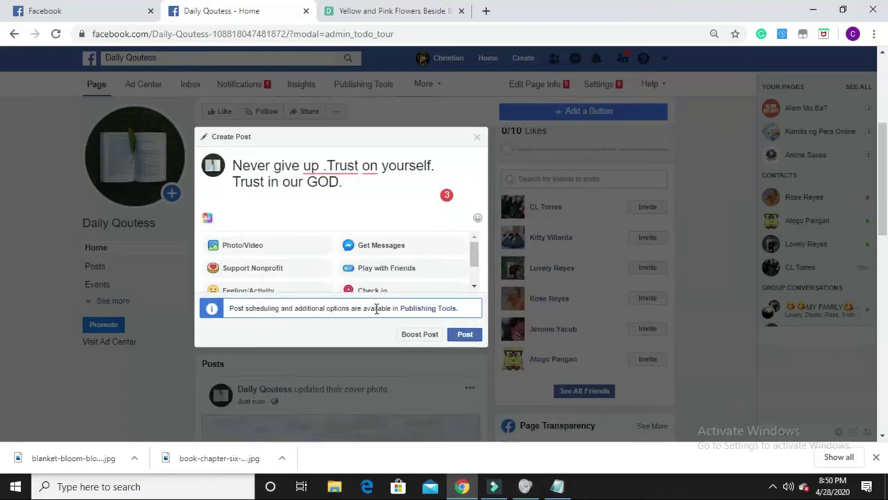
pyautogui.scroll(1, 377, 299)
pyautogui.scroll(1, 382, 252)
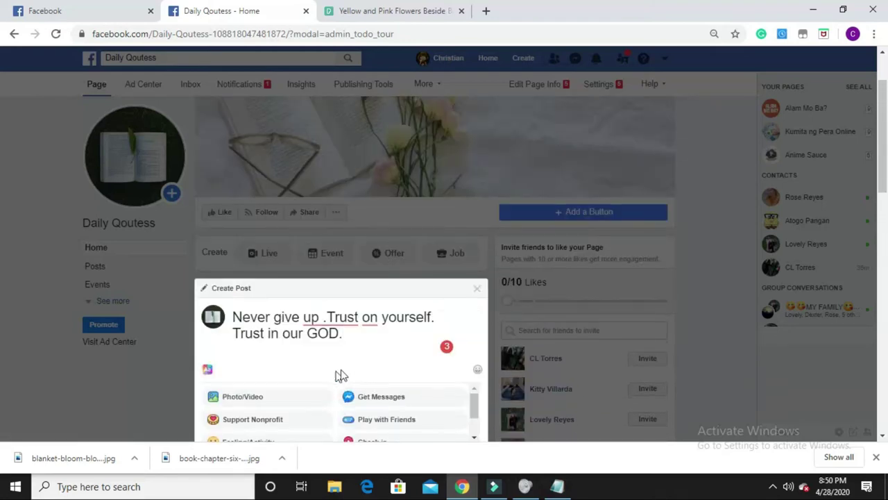
pyautogui.scroll(-3, 402, 312)
pyautogui.scroll(1, 403, 312)
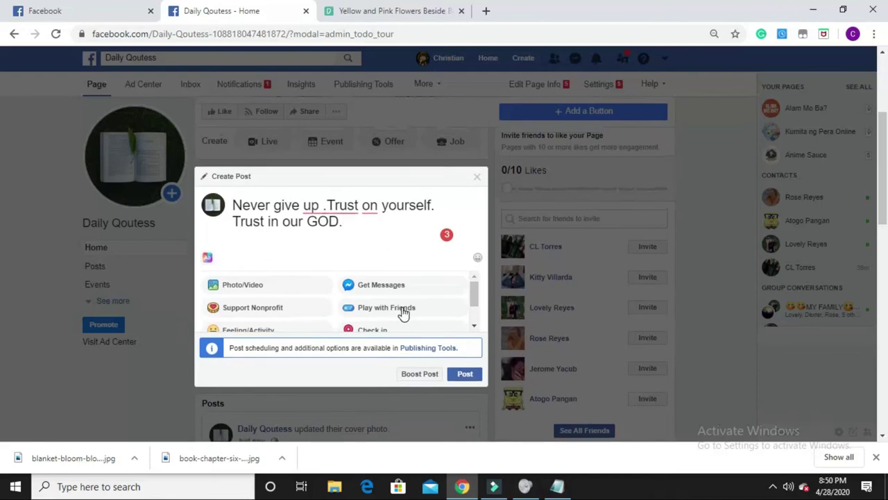
pyautogui.scroll(-1, 403, 312)
pyautogui.scroll(1, 430, 151)
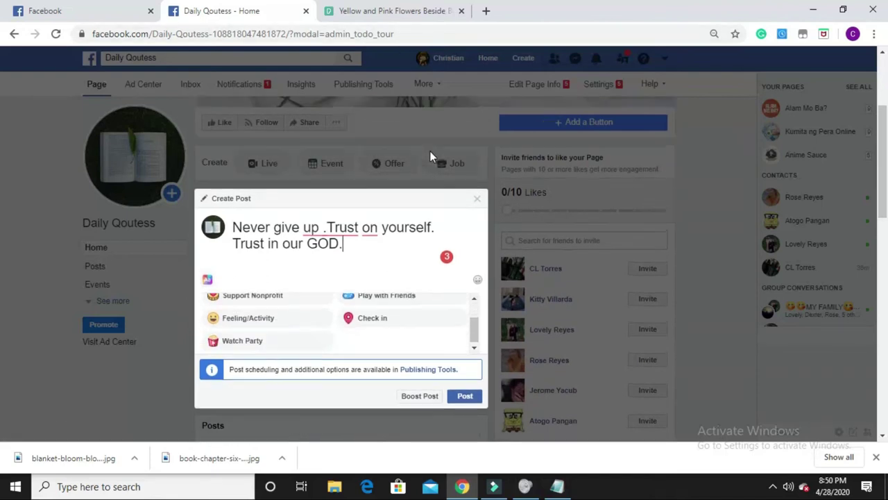
pyautogui.scroll(1, 436, 176)
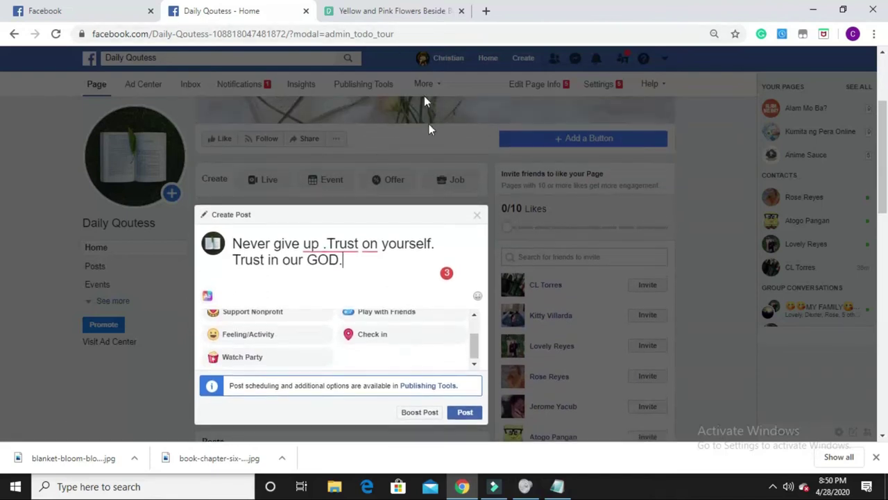
pyautogui.click(384, 9)
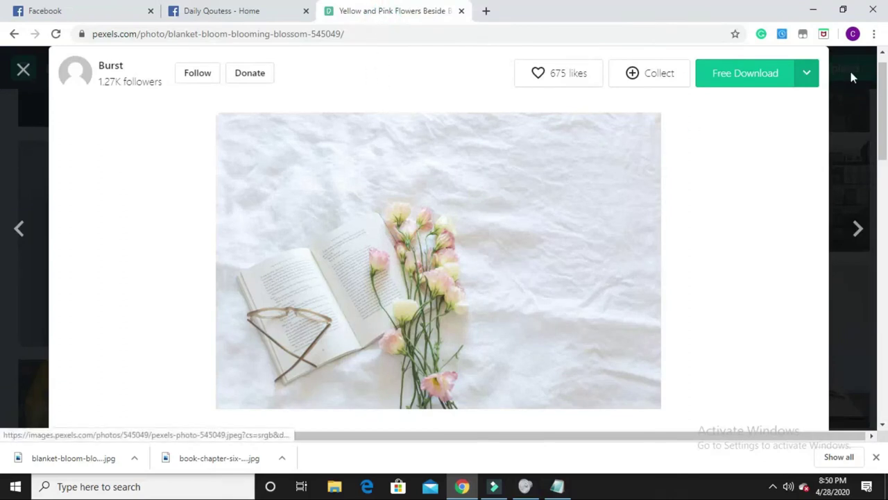
pyautogui.click(23, 69)
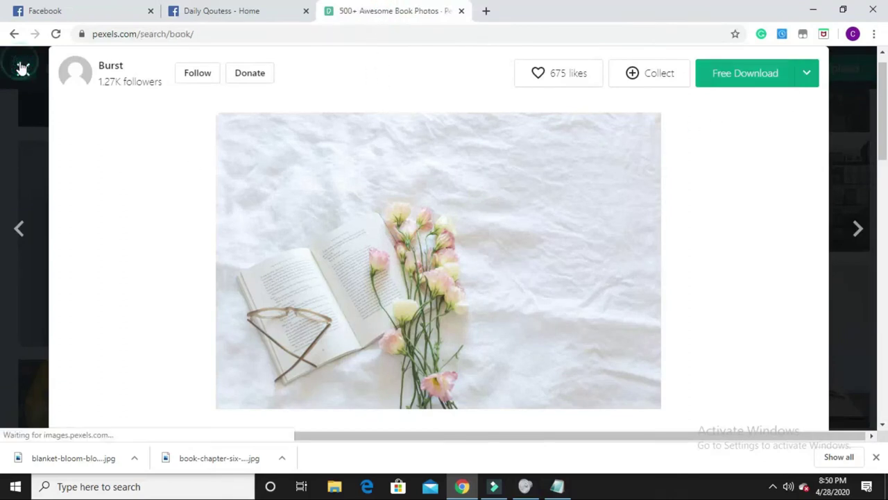
pyautogui.click(463, 292)
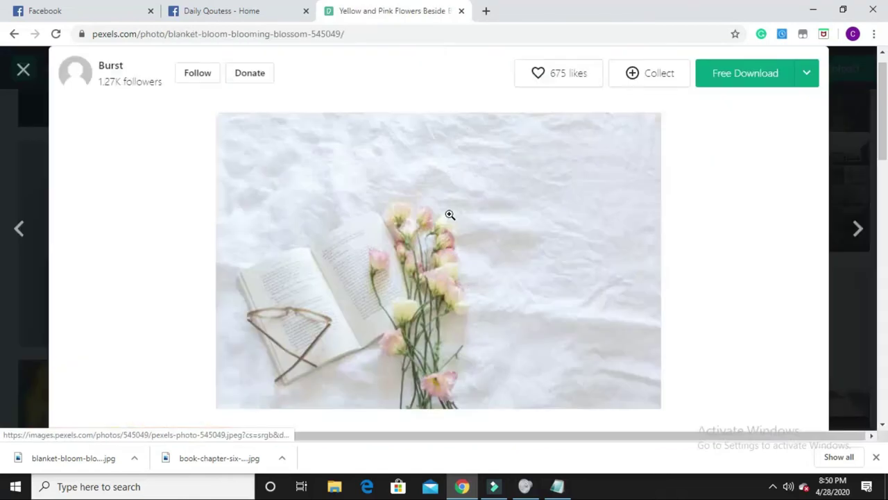
pyautogui.click(208, 11)
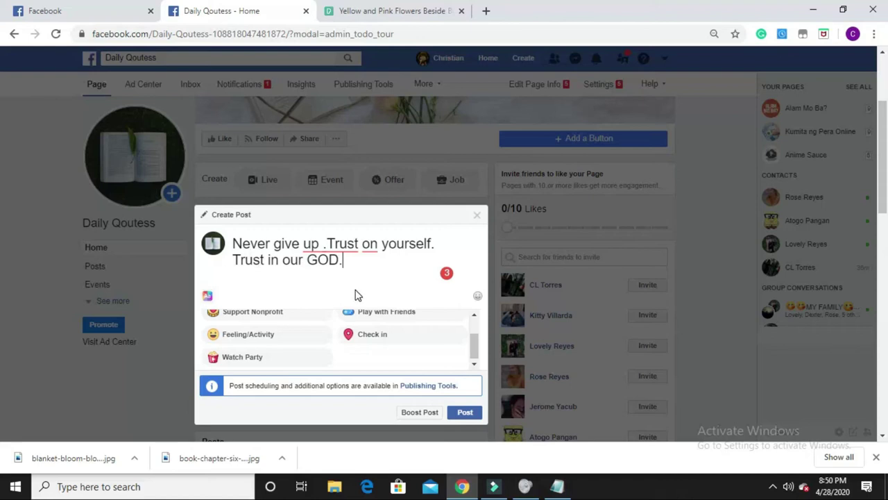
pyautogui.click(424, 11)
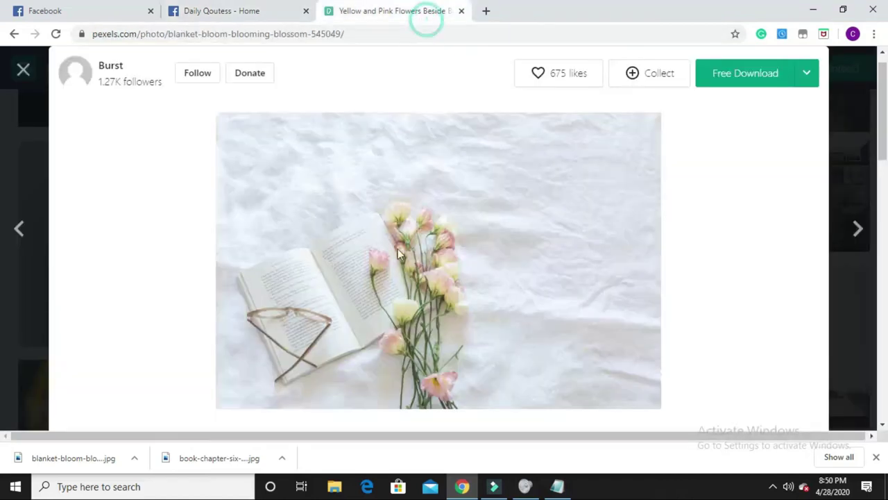
pyautogui.click(225, 5)
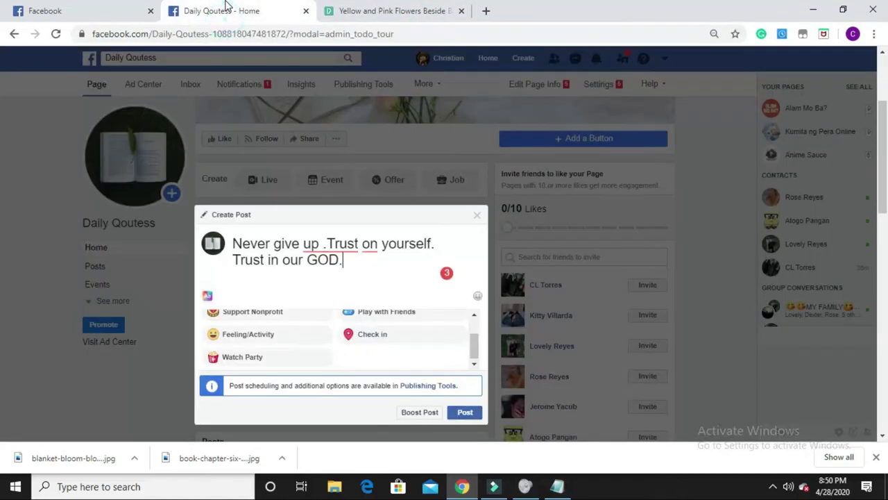
# Close the post editor and look over the cover photo and profile picture posts on the Page.
pyautogui.click(480, 219)
pyautogui.scroll(-6, 353, 180)
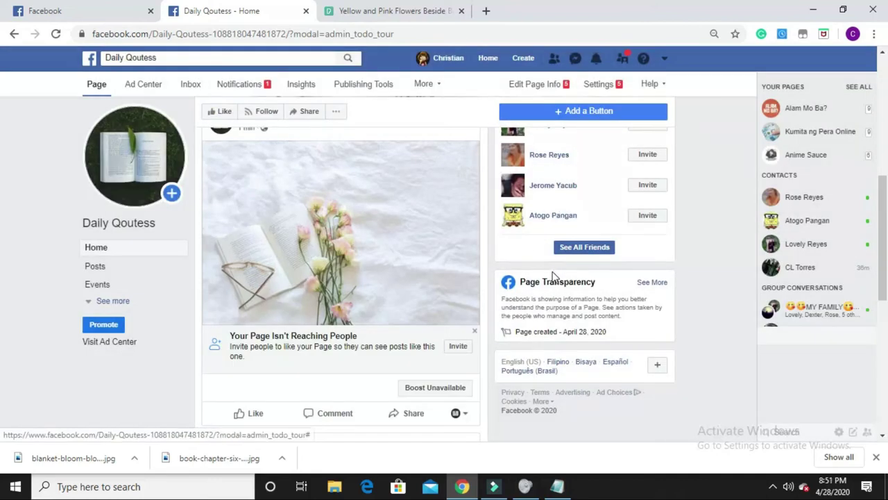
pyautogui.scroll(-2, 450, 316)
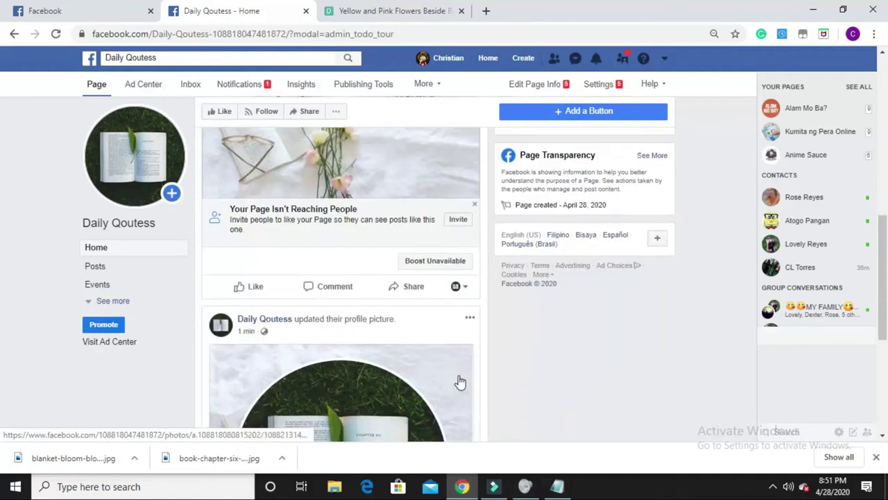
pyautogui.scroll(3, 517, 360)
pyautogui.scroll(-1, 516, 360)
pyautogui.scroll(1, 517, 360)
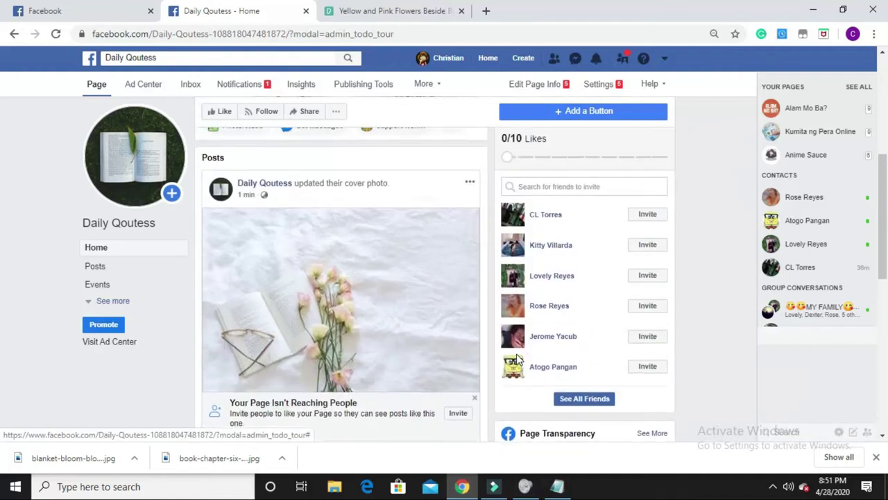
pyautogui.scroll(-1, 516, 359)
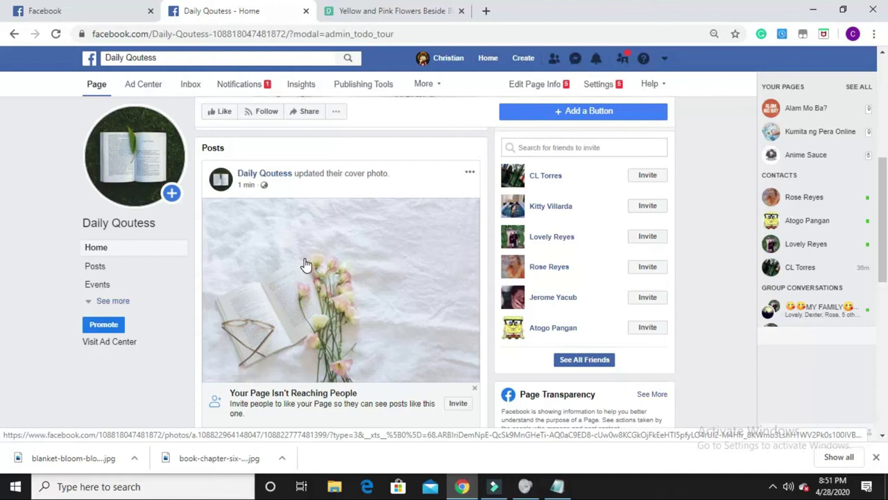
# Open Facebook in a new browser tab and go to the R E L A X Page.
pyautogui.click(359, 19)
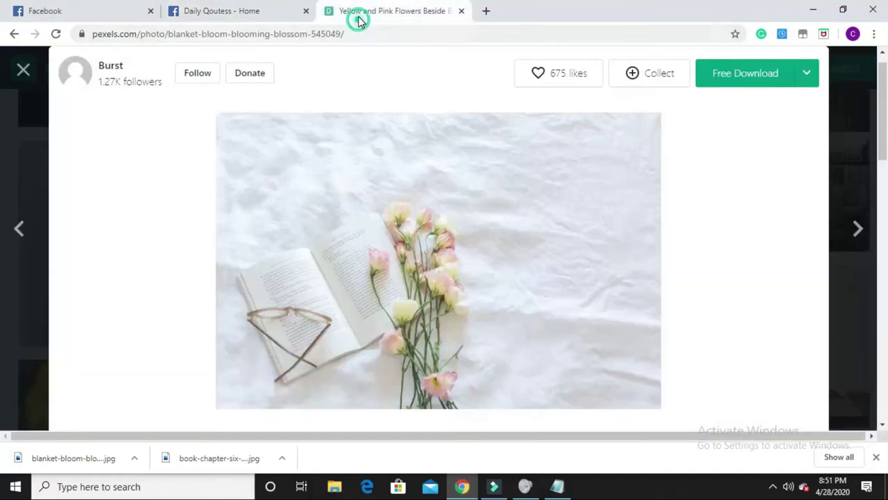
pyautogui.click(485, 11)
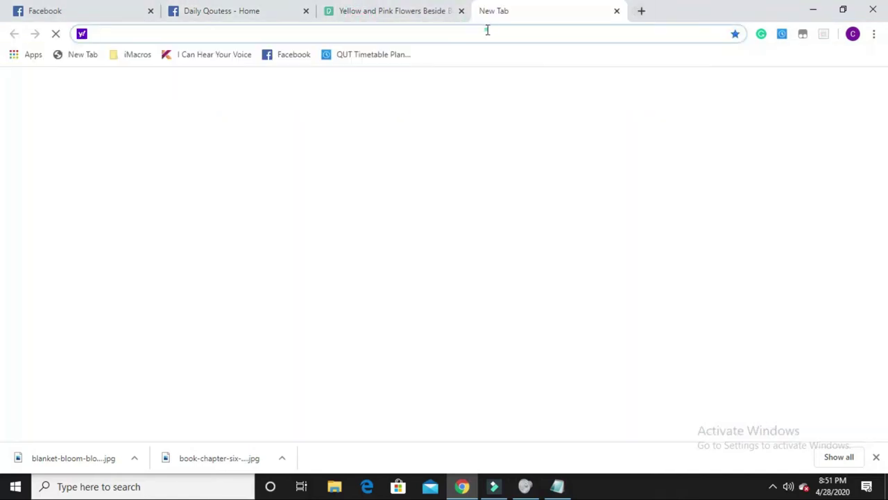
pyautogui.write('f')
pyautogui.press('Return')
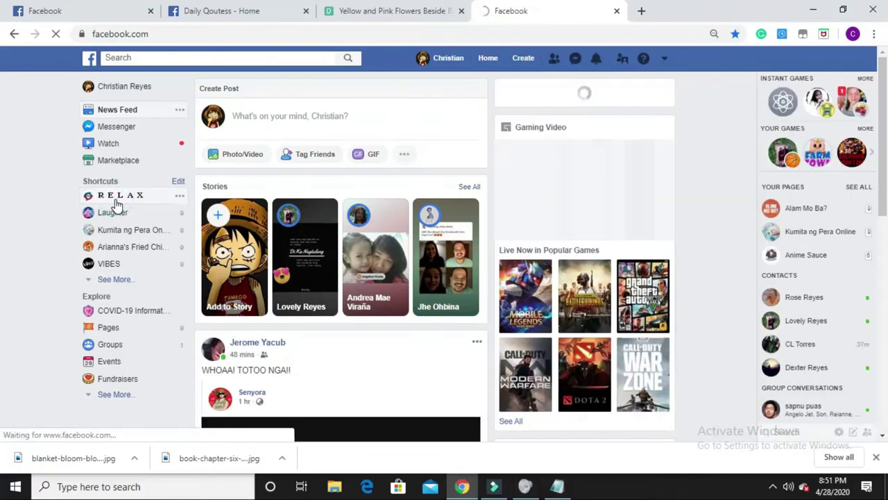
pyautogui.click(116, 200)
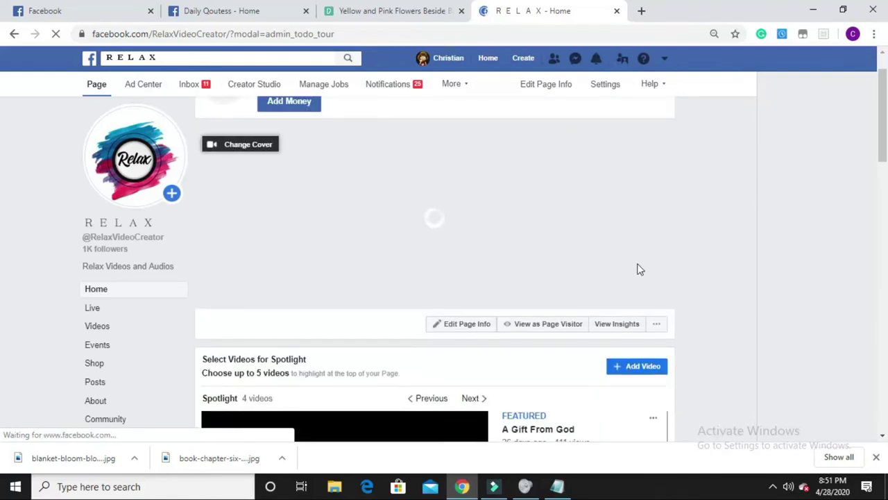
# Examine the R E L A X Page's spotlight videos, community details and photos, including the enlarged black-and-white quote photo.
pyautogui.scroll(-6, 638, 270)
pyautogui.scroll(2, 637, 363)
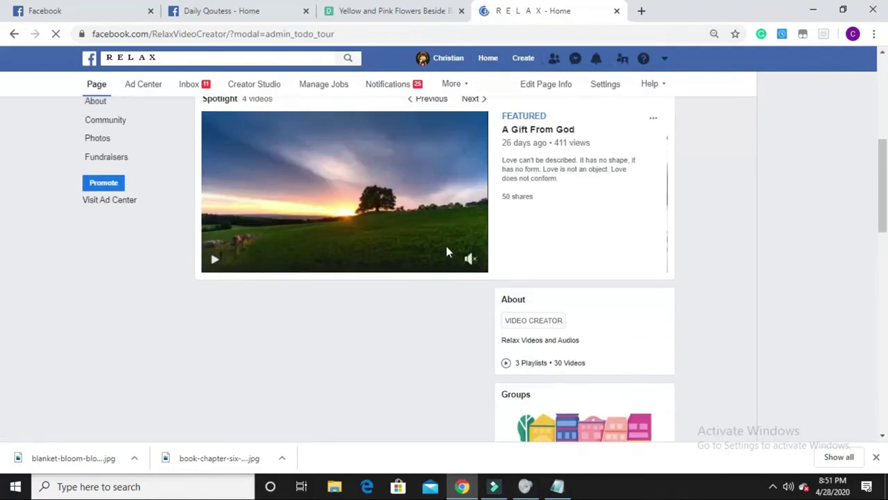
pyautogui.scroll(-5, 618, 300)
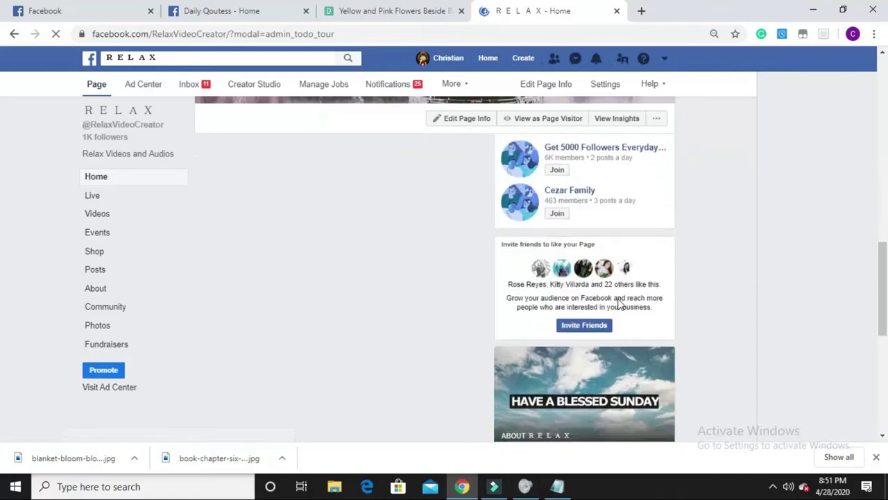
pyautogui.scroll(-8, 618, 303)
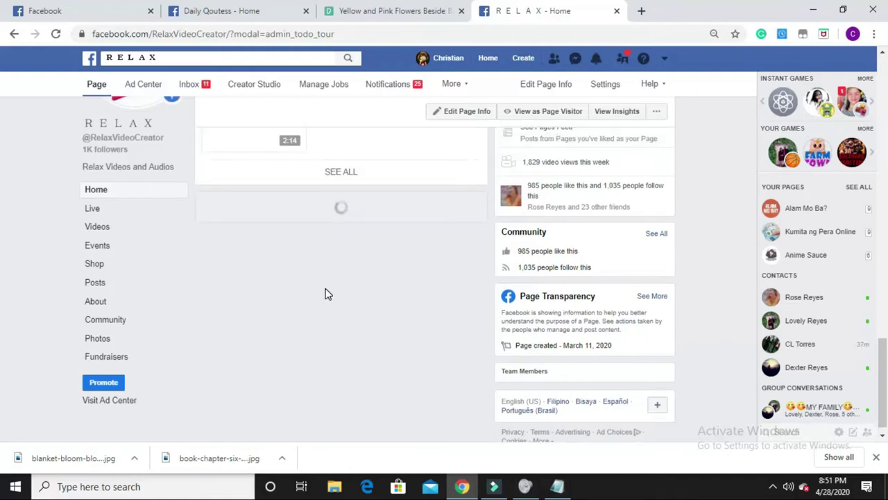
pyautogui.scroll(-2, 340, 333)
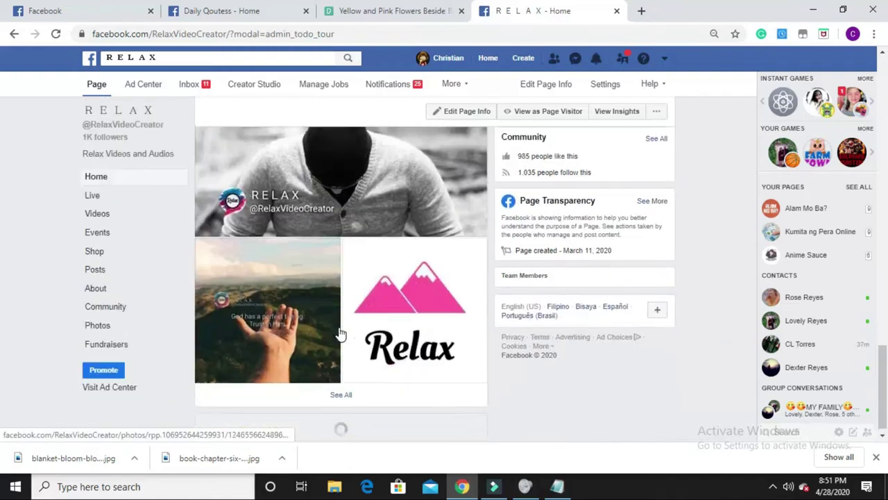
pyautogui.scroll(2, 340, 333)
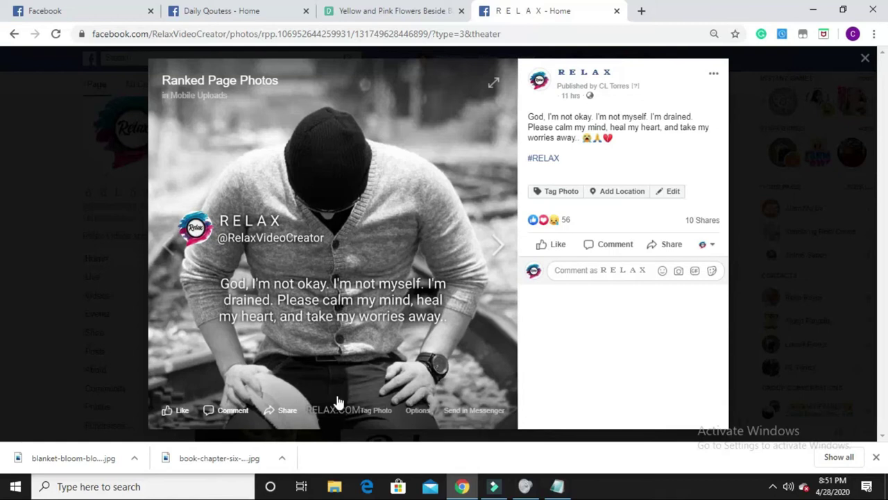
pyautogui.click(865, 58)
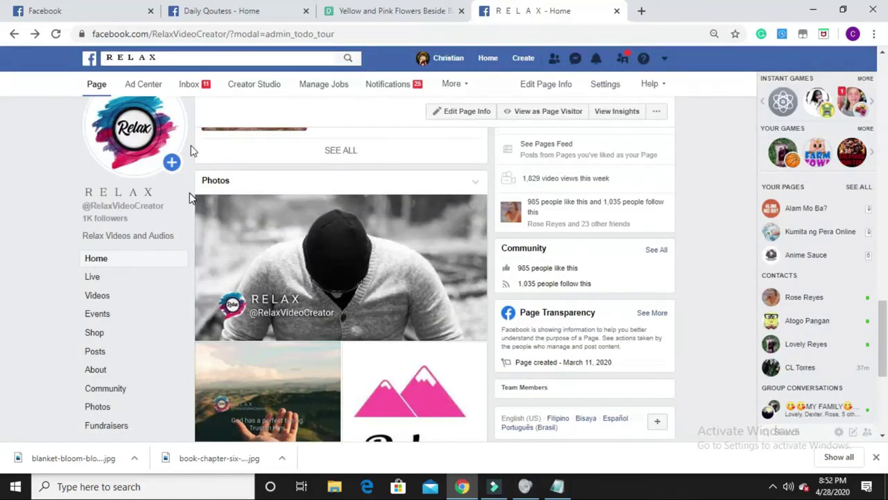
# Close the R E L A X Page's tab and return to the Daily Qoutess Page to examine its posts and the drafted quote.
pyautogui.click(616, 11)
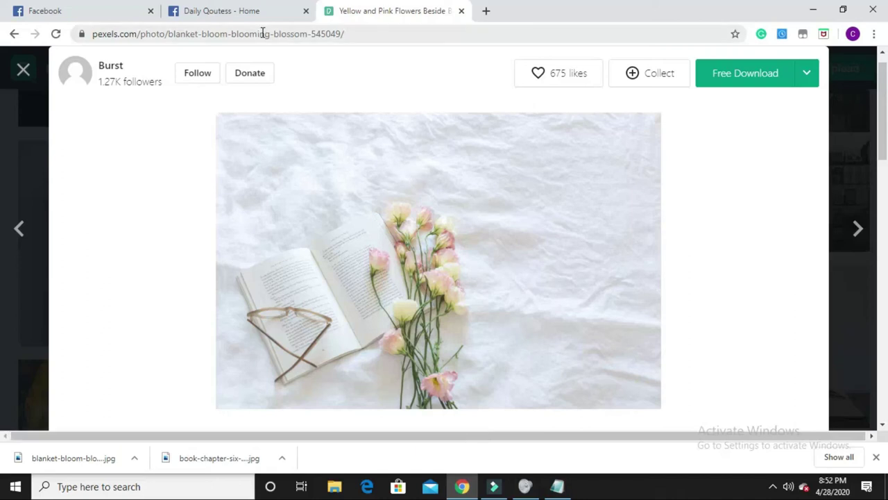
pyautogui.click(247, 12)
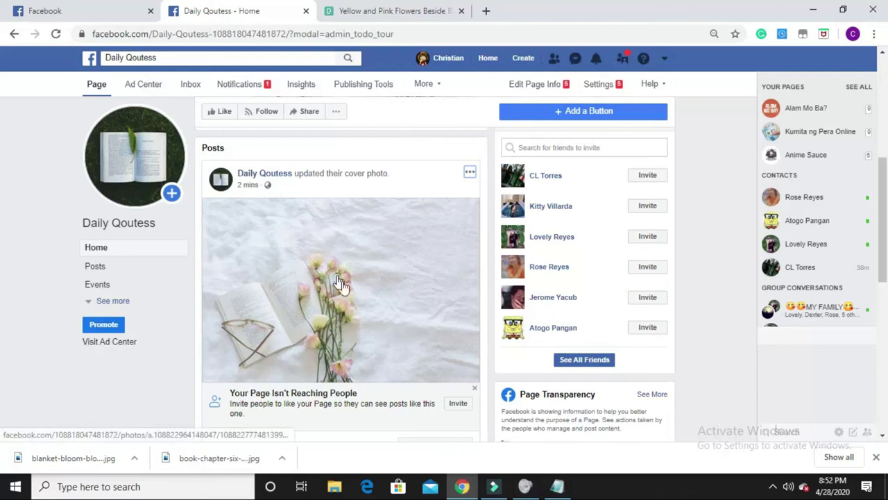
pyautogui.scroll(-4, 413, 253)
pyautogui.scroll(-4, 561, 240)
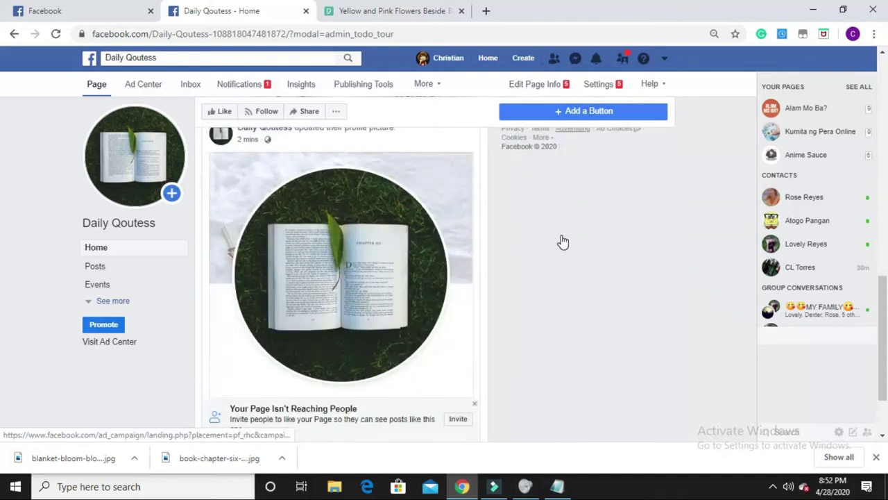
pyautogui.scroll(2, 562, 240)
pyautogui.scroll(-2, 562, 239)
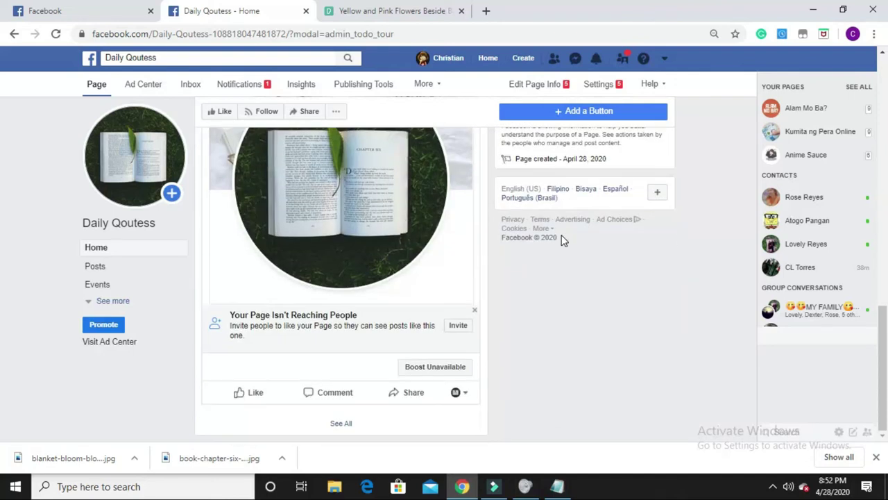
pyautogui.scroll(6, 562, 240)
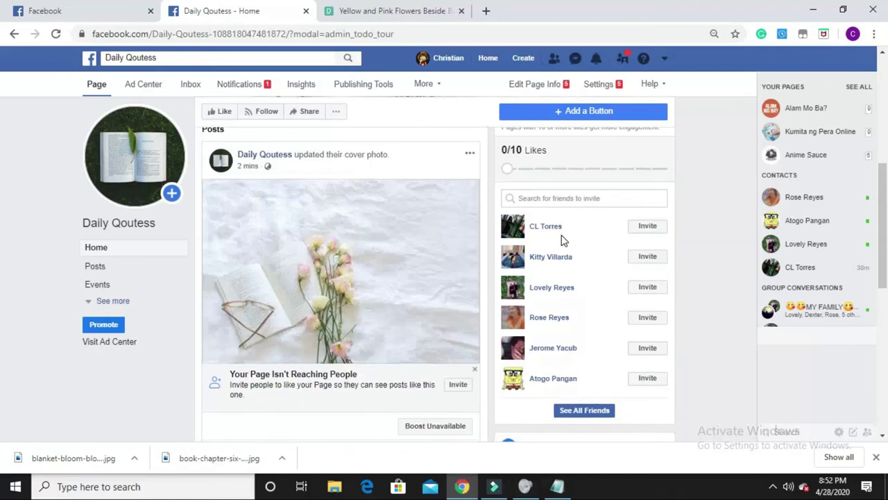
pyautogui.scroll(-2, 562, 240)
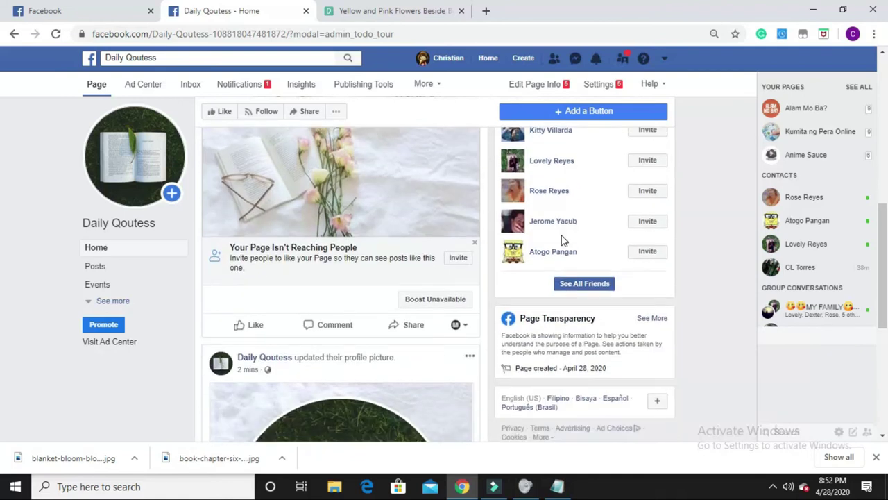
pyautogui.scroll(3, 562, 239)
pyautogui.scroll(3, 562, 240)
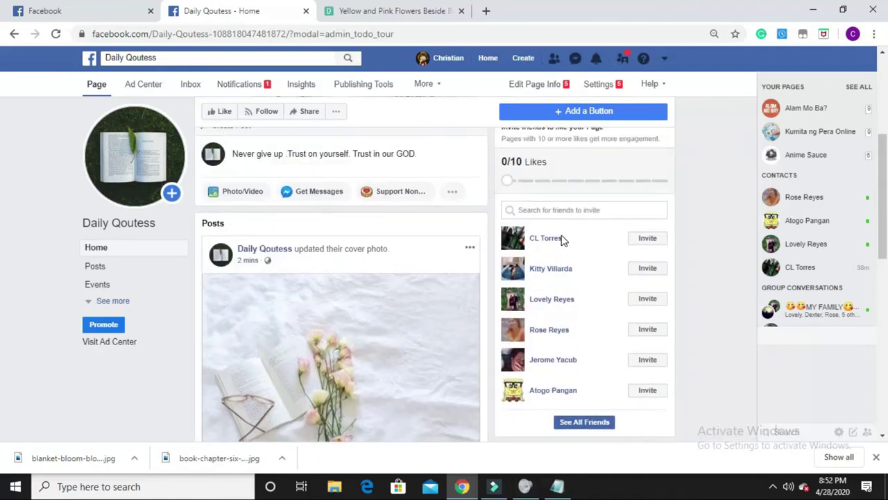
pyautogui.scroll(-4, 562, 240)
pyautogui.scroll(-1, 597, 388)
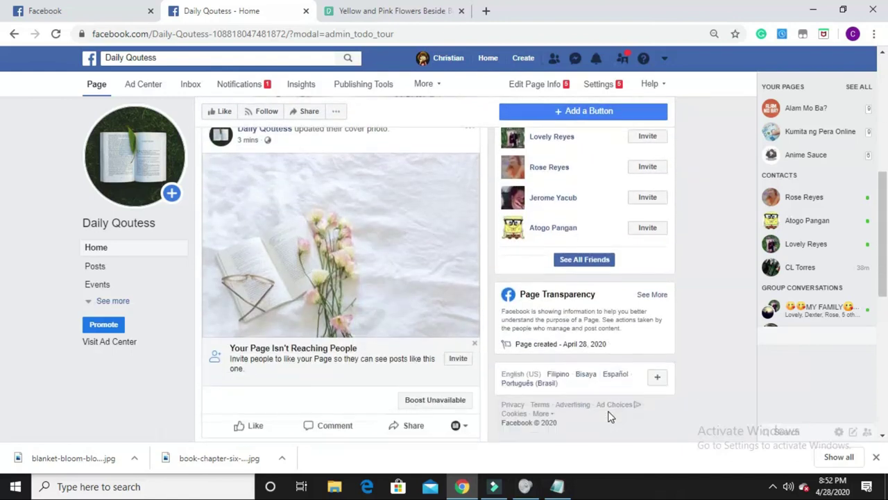
pyautogui.scroll(-2, 609, 417)
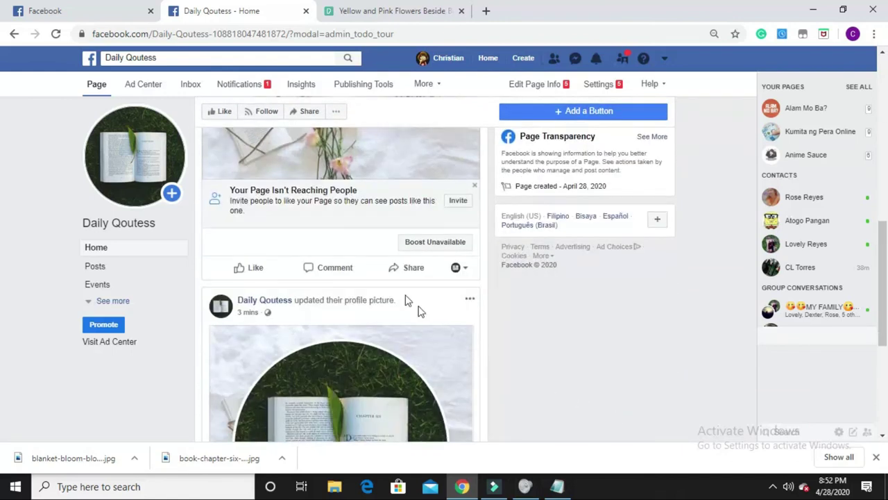
pyautogui.scroll(2, 529, 349)
pyautogui.scroll(3, 530, 349)
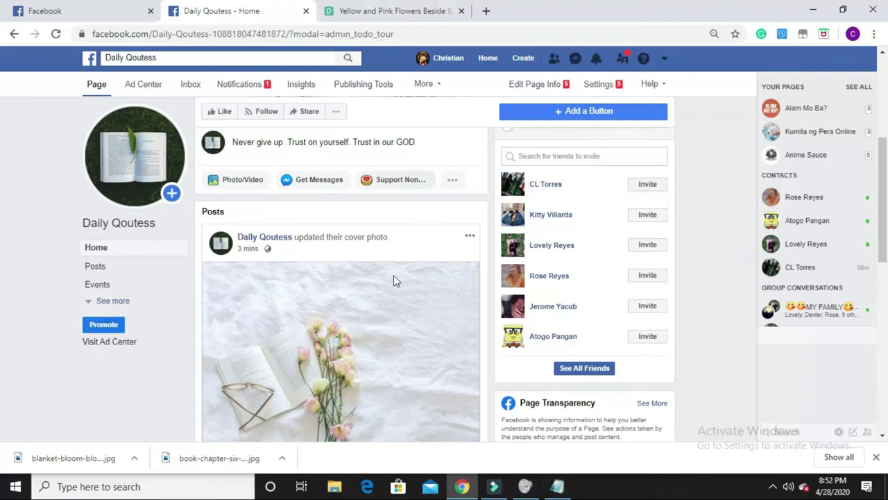
pyautogui.scroll(-4, 394, 277)
pyautogui.scroll(5, 407, 295)
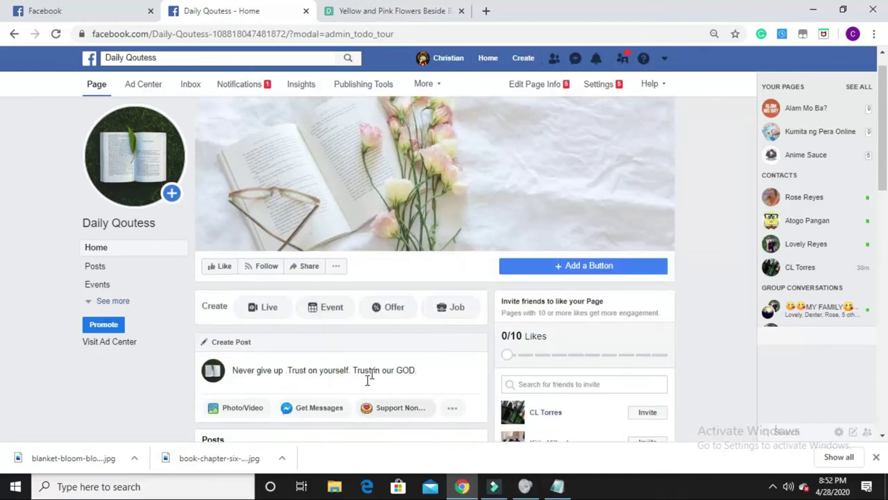
# Reopen the drafted quote post and publish it on the Daily Qoutess Page.
pyautogui.click(435, 370)
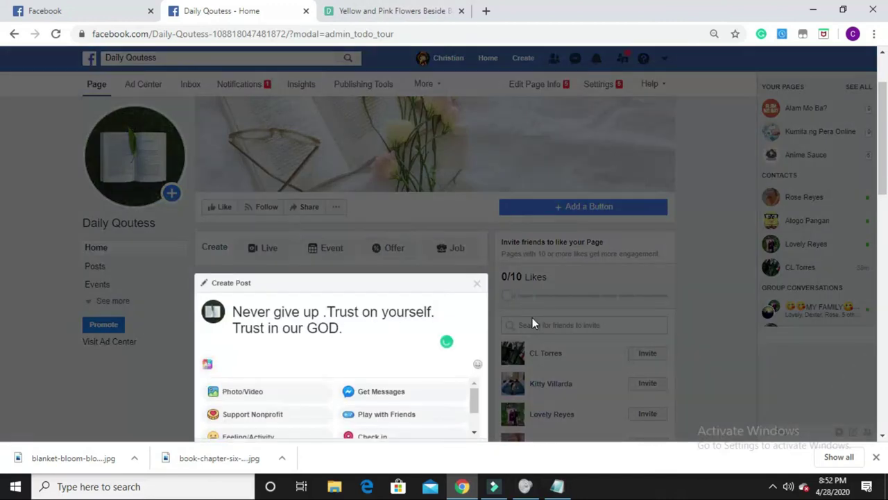
pyautogui.scroll(-3, 532, 317)
pyautogui.click(465, 259)
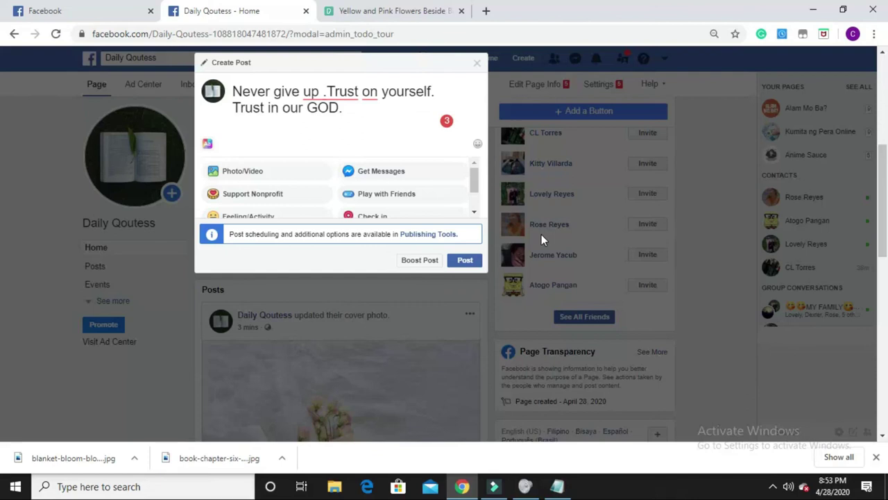
pyautogui.click(463, 261)
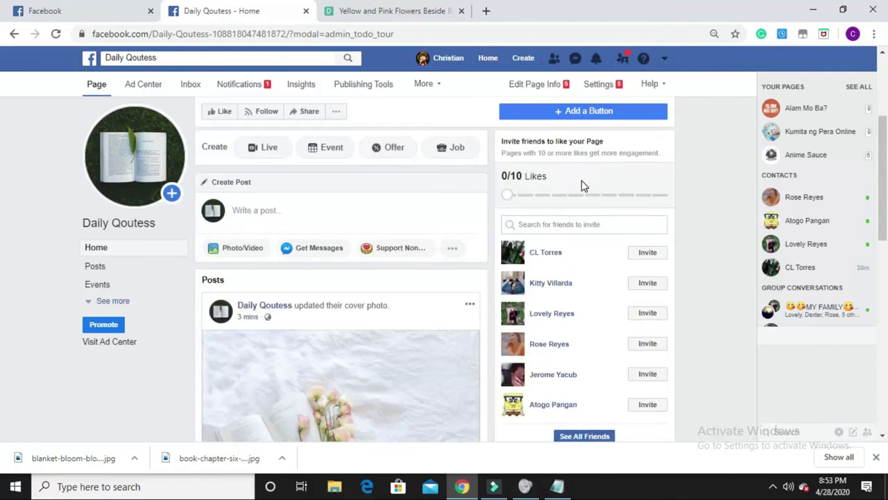
pyautogui.scroll(-1, 655, 337)
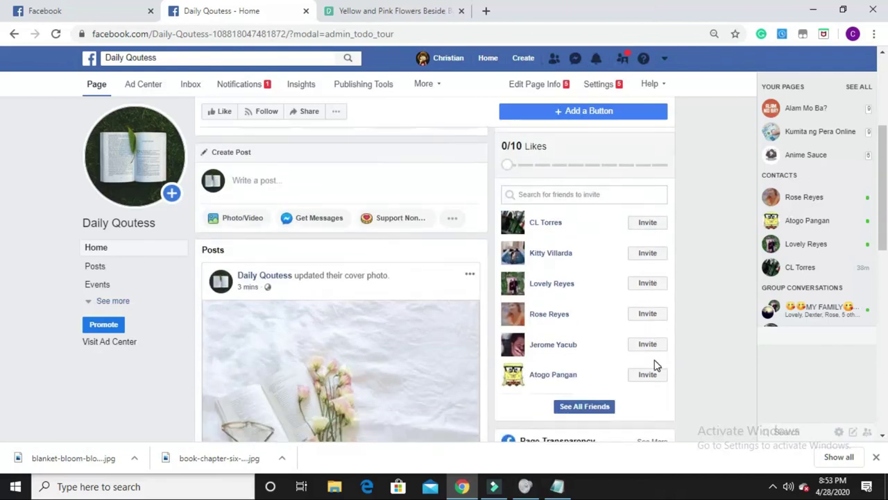
# Open the full list of friends who can be invited to like the Page and close it without sending invites.
pyautogui.scroll(2, 597, 299)
pyautogui.scroll(-1, 569, 278)
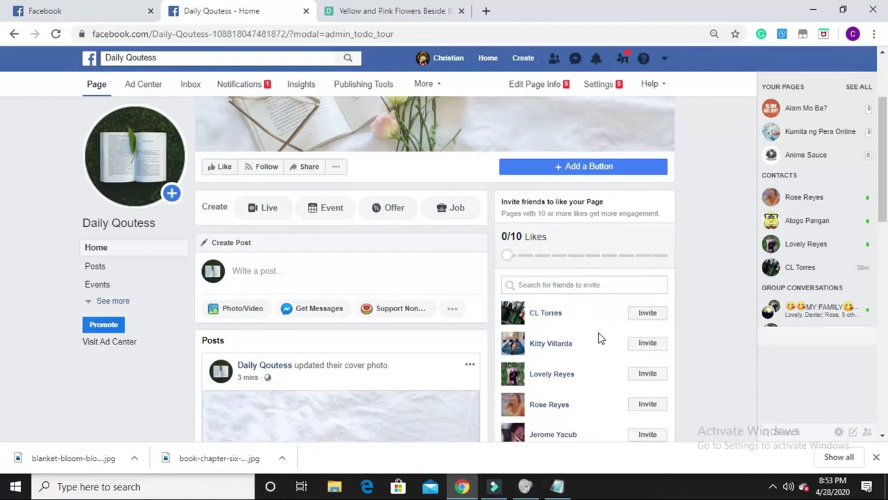
pyautogui.scroll(-1, 601, 338)
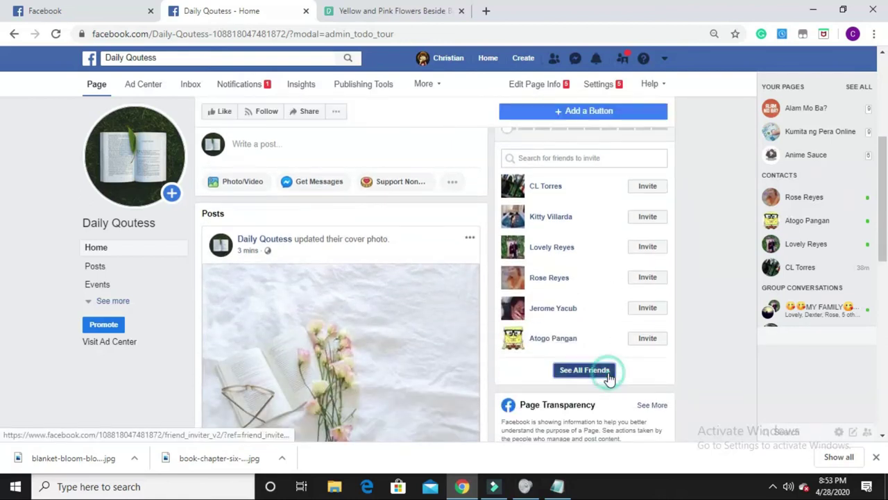
pyautogui.click(609, 375)
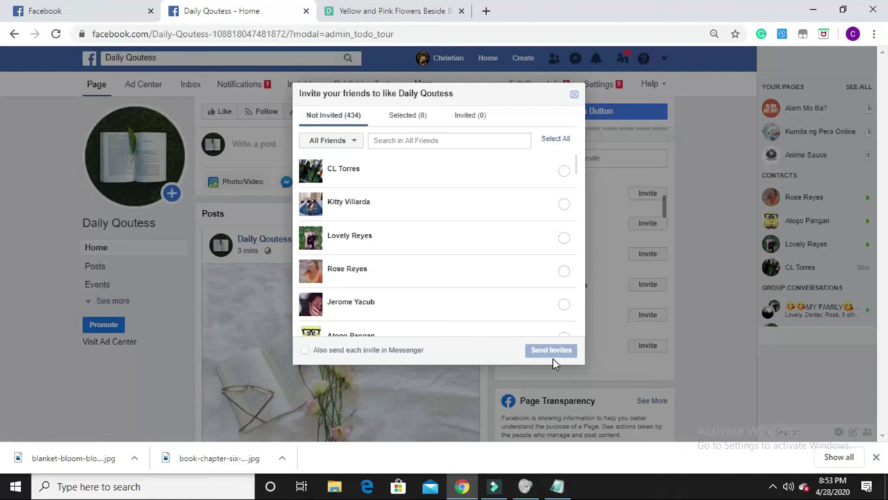
pyautogui.click(574, 93)
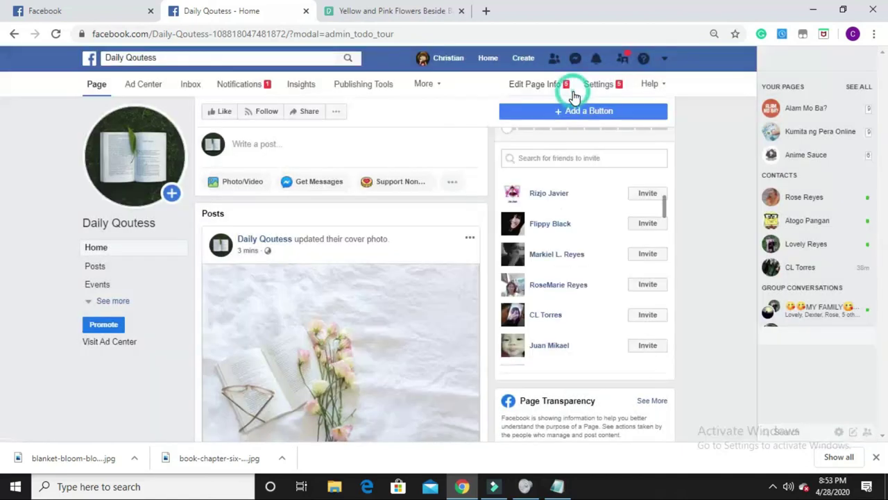
# Open the Page Info settings of the Daily Qoutess Page.
pyautogui.scroll(2, 446, 188)
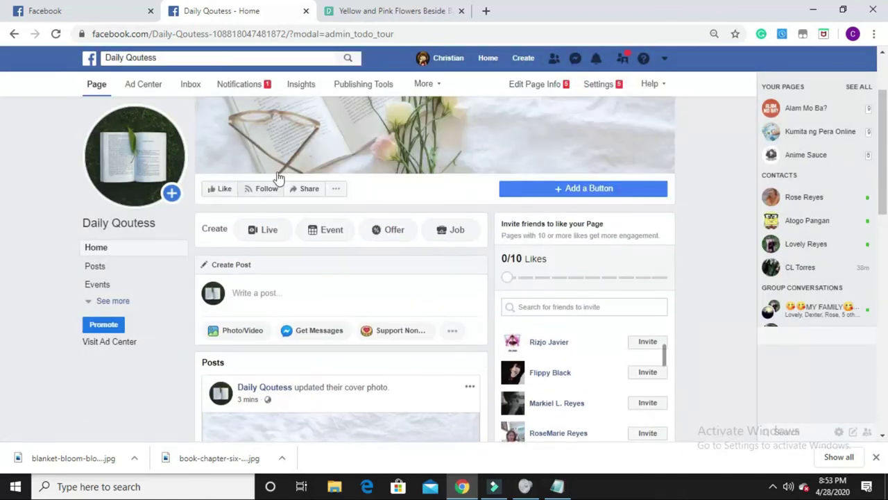
pyautogui.click(554, 84)
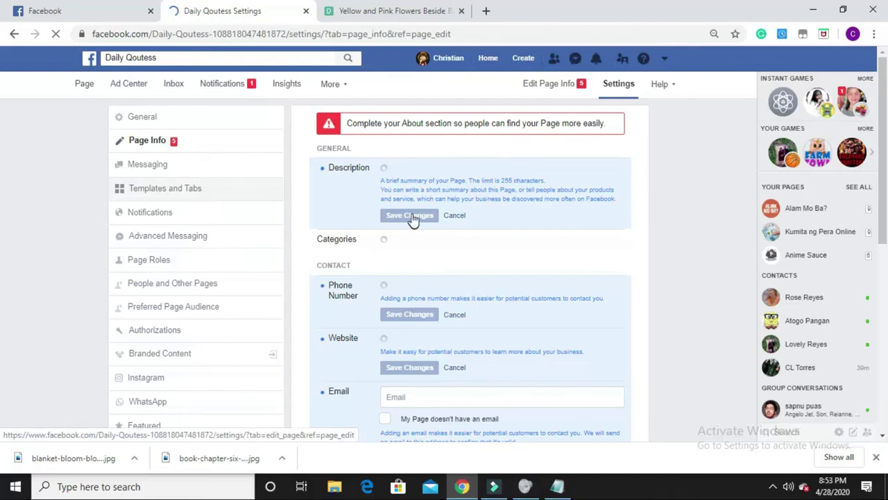
pyautogui.scroll(-1, 427, 301)
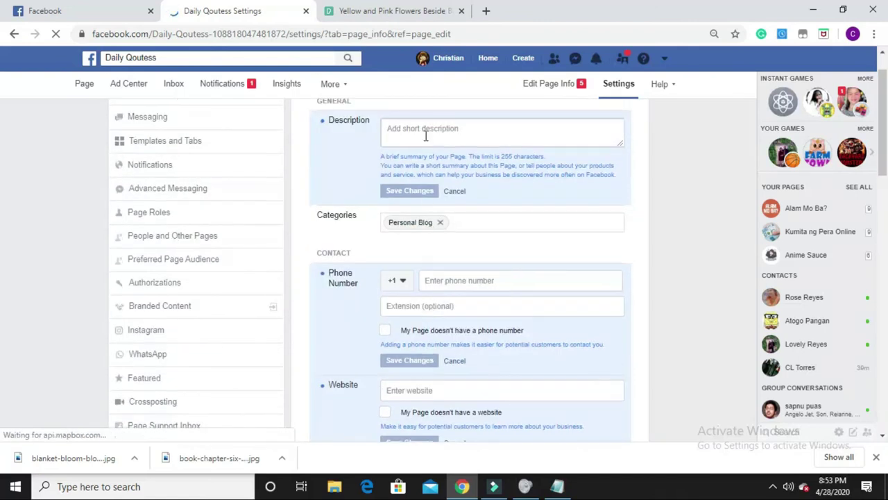
pyautogui.scroll(1, 462, 227)
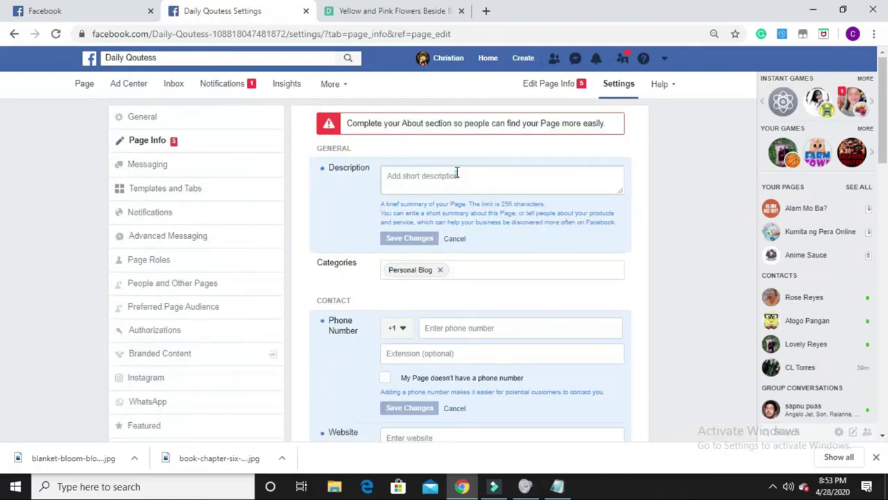
pyautogui.click(456, 174)
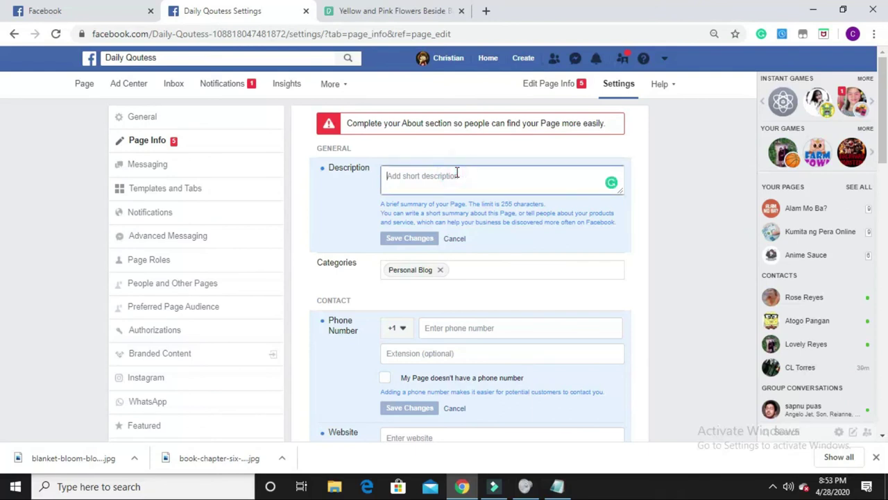
pyautogui.write('Itong')
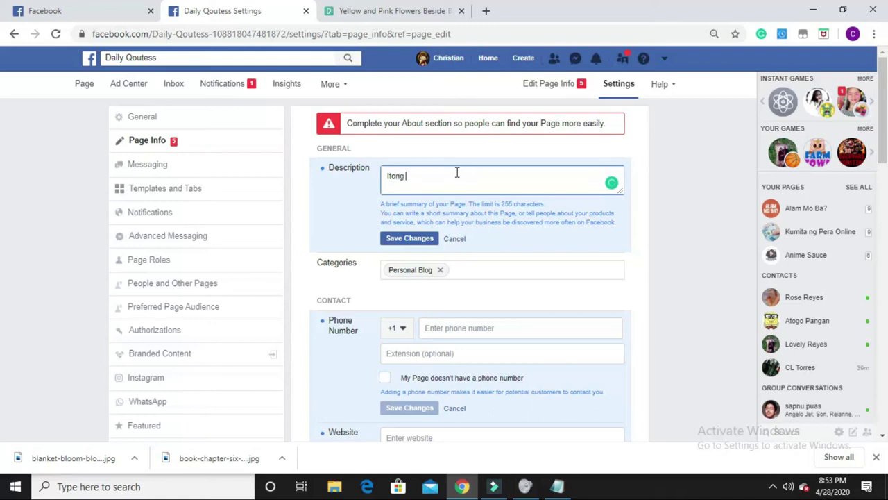
pyautogui.write(' Page io')
pyautogui.press('BackSpace')
pyautogui.press('BackSpace')
pyautogui.press('BackSpace')
pyautogui.press('BackSpace')
pyautogui.press('BackSpace')
pyautogui.press('BackSpace')
pyautogui.press('BackSpace')
pyautogui.press('BackSpace')
pyautogui.press('BackSpace')
pyautogui.press('BackSpace')
pyautogui.press('BackSpace')
pyautogui.press('BackSpace')
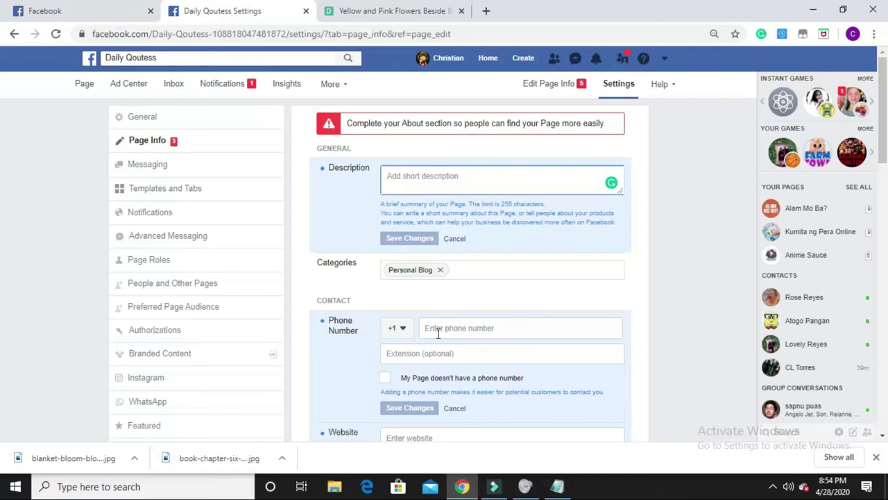
# Examine the Page Info fields for contact details, address, service area, hours, temporary service changes, impressum, products and privacy policy.
pyautogui.scroll(-2, 479, 339)
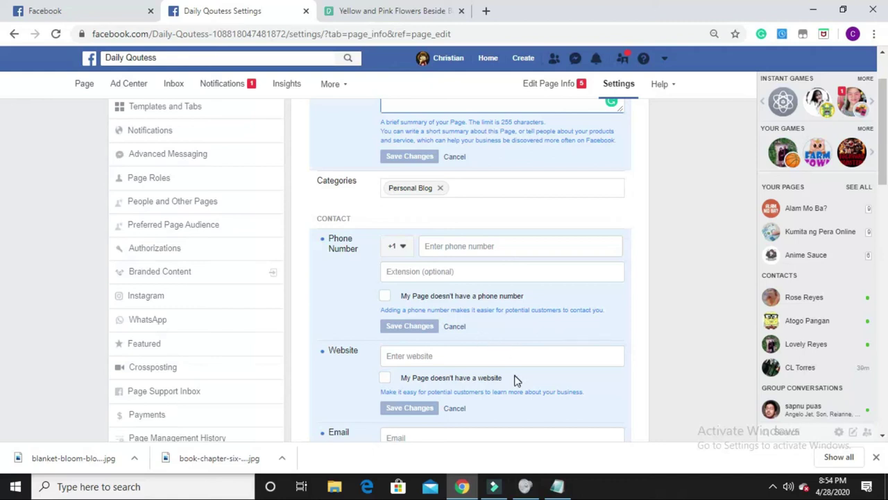
pyautogui.scroll(-2, 502, 279)
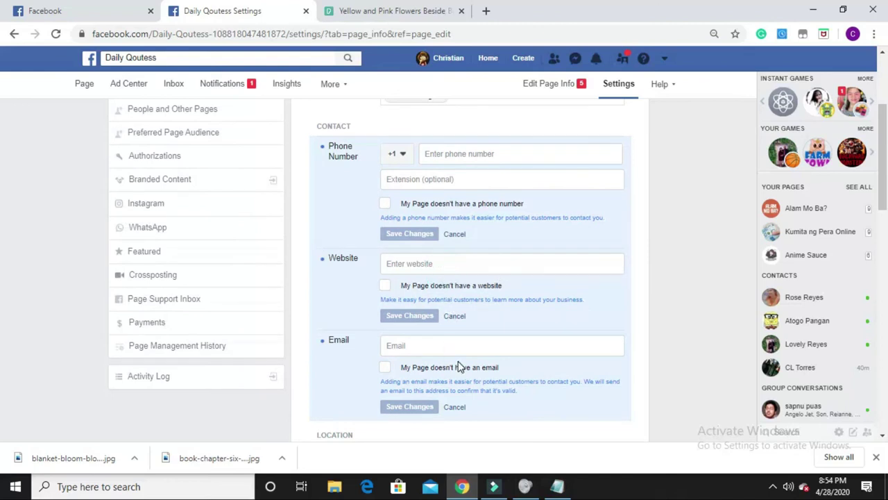
pyautogui.scroll(-3, 458, 367)
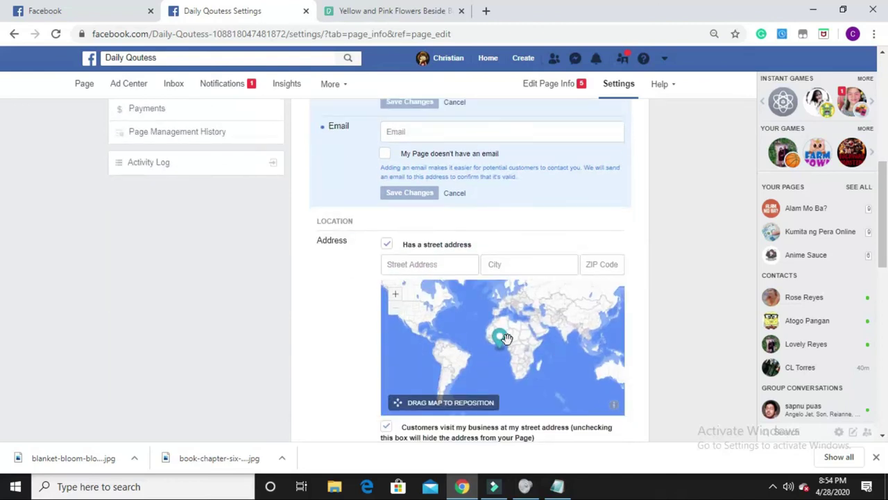
pyautogui.scroll(-2, 652, 314)
pyautogui.scroll(2, 597, 305)
pyautogui.click(457, 277)
pyautogui.click(512, 280)
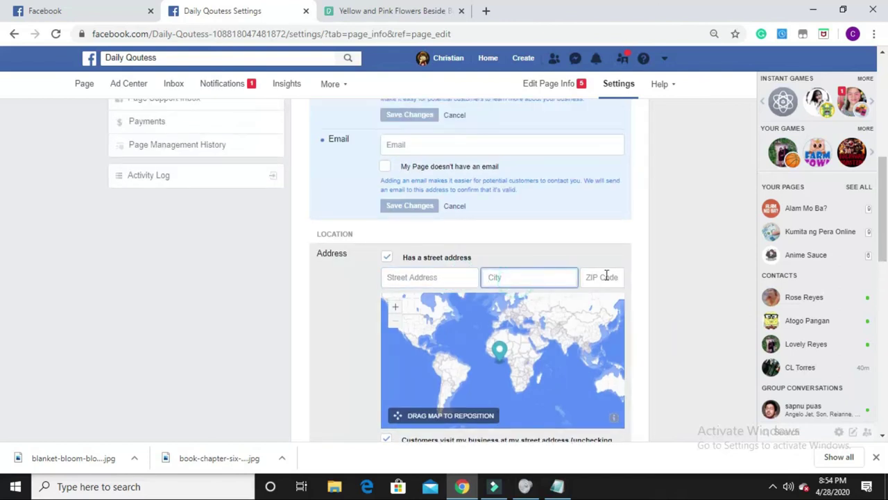
pyautogui.scroll(-5, 665, 271)
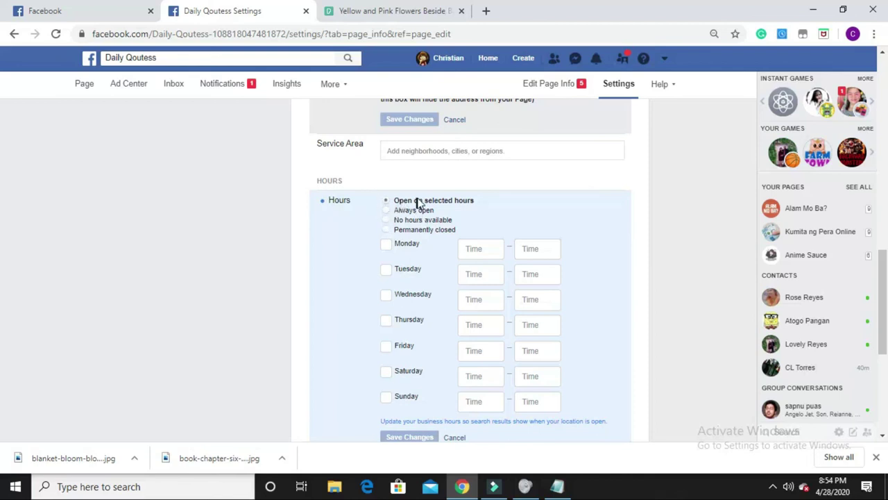
pyautogui.scroll(-2, 446, 210)
pyautogui.scroll(1, 446, 208)
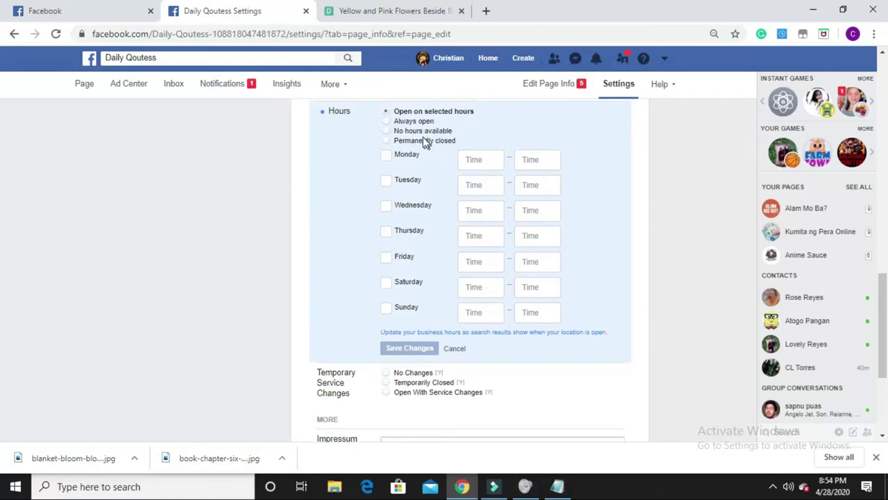
pyautogui.click(387, 115)
pyautogui.scroll(-3, 486, 181)
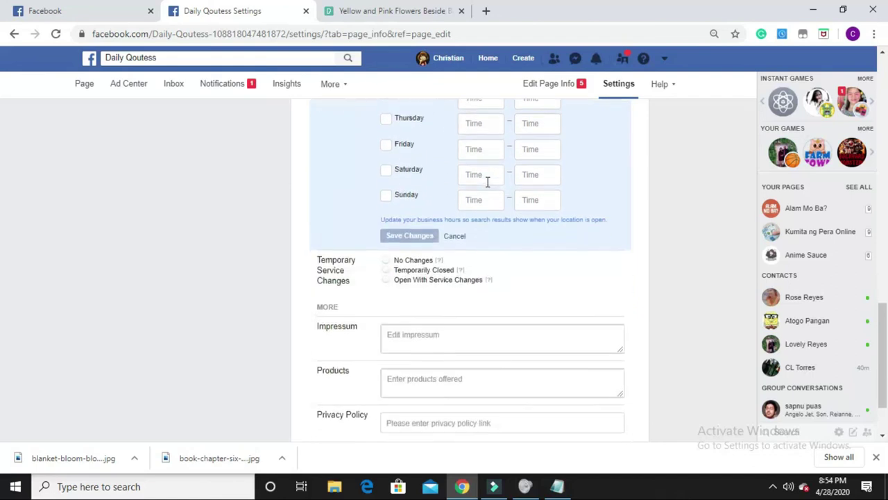
pyautogui.scroll(15, 501, 323)
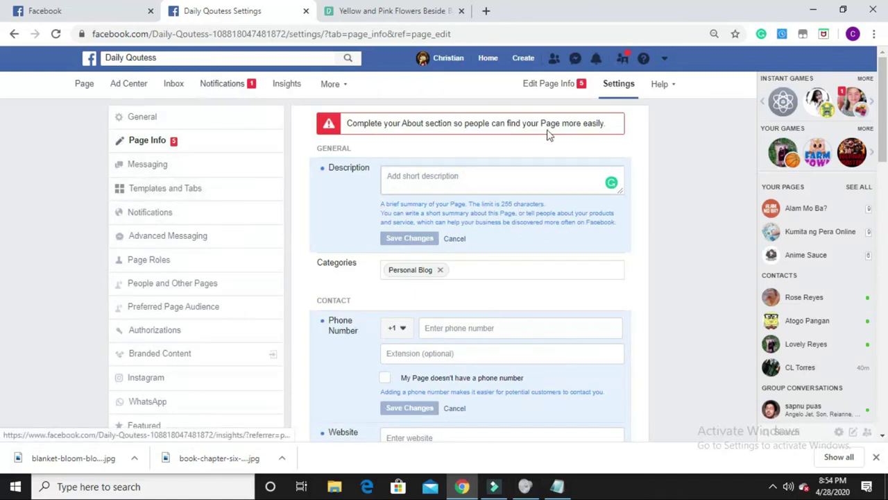
# Reload the Page Info settings and return to the Daily Qoutess Page's home.
pyautogui.click(558, 83)
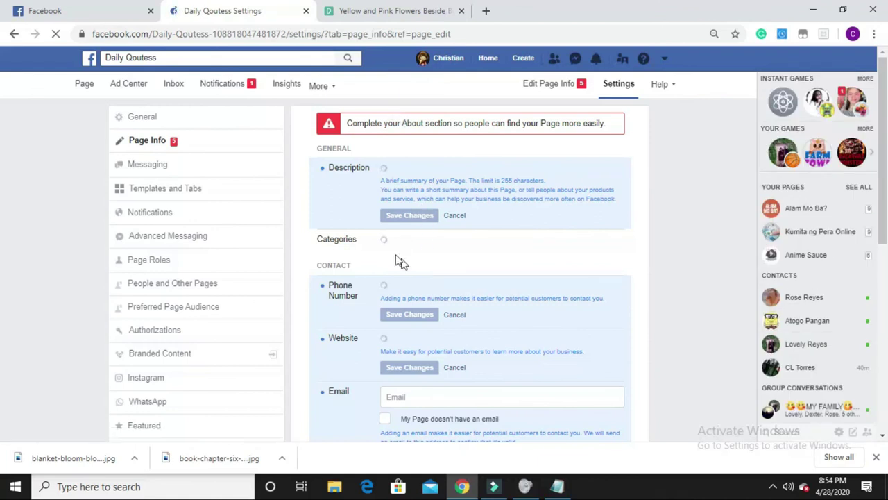
pyautogui.click(86, 84)
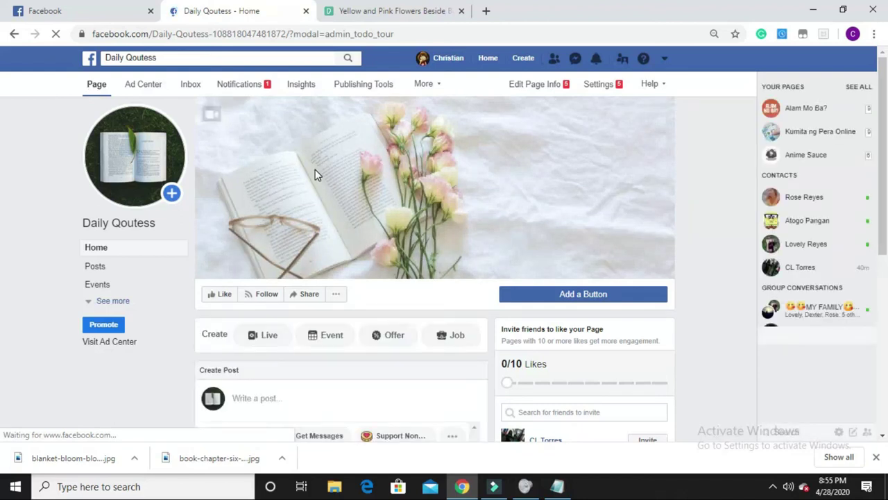
pyautogui.scroll(-4, 313, 171)
pyautogui.scroll(-1, 412, 250)
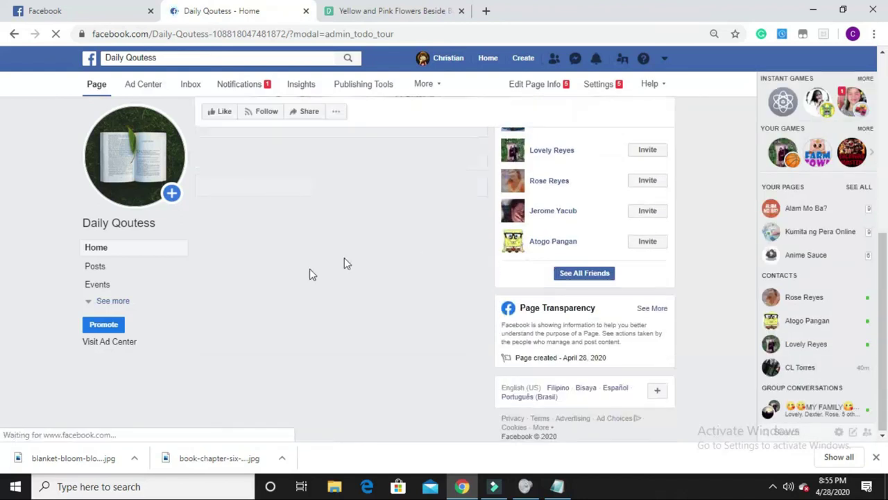
pyautogui.click(116, 331)
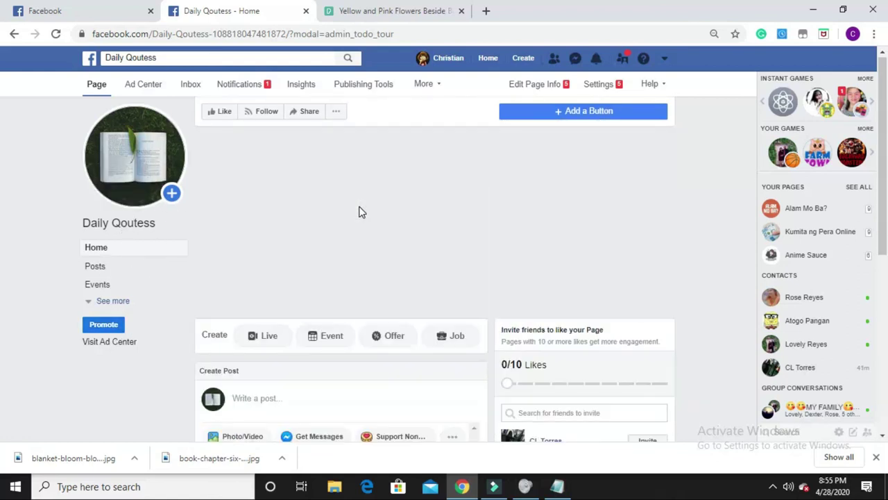
# Check the boost availability of the cover photo post on the Daily Qoutess Page.
pyautogui.scroll(-10, 359, 209)
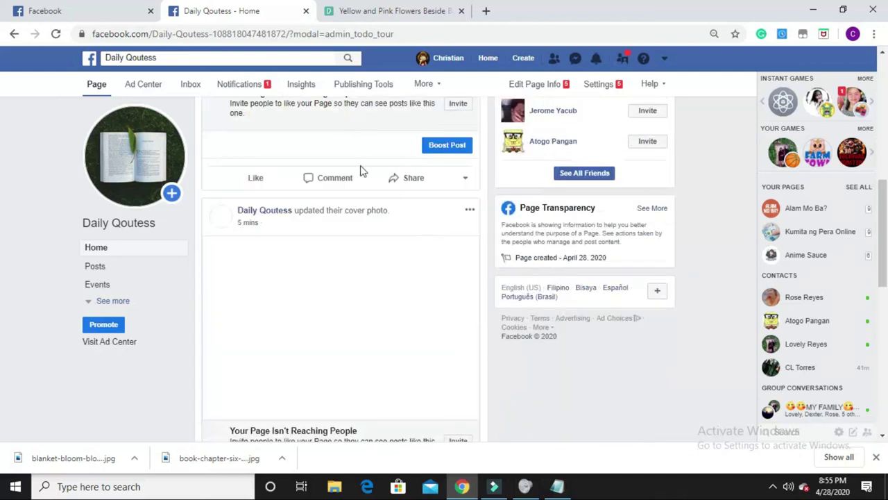
pyautogui.scroll(-5, 361, 172)
pyautogui.click(420, 339)
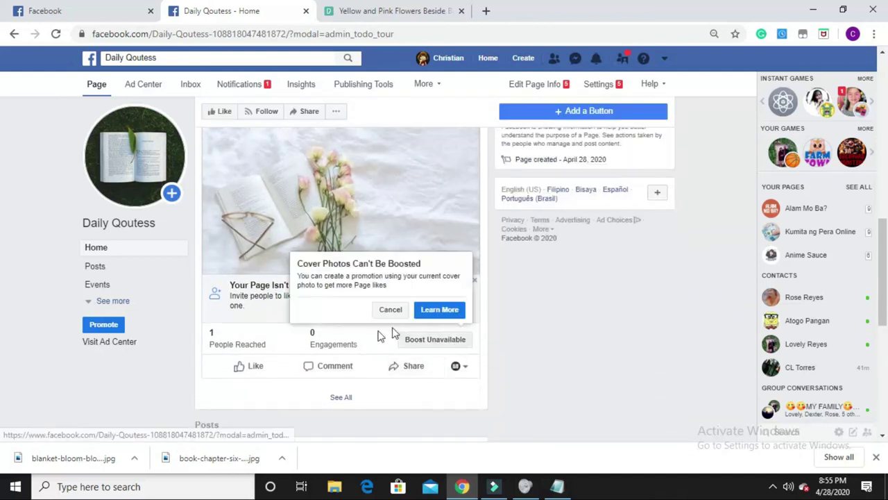
pyautogui.click(197, 375)
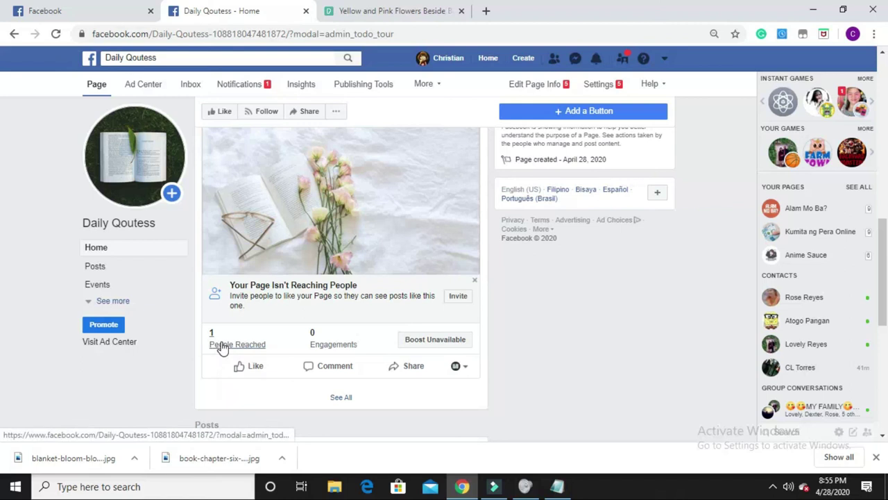
pyautogui.click(441, 341)
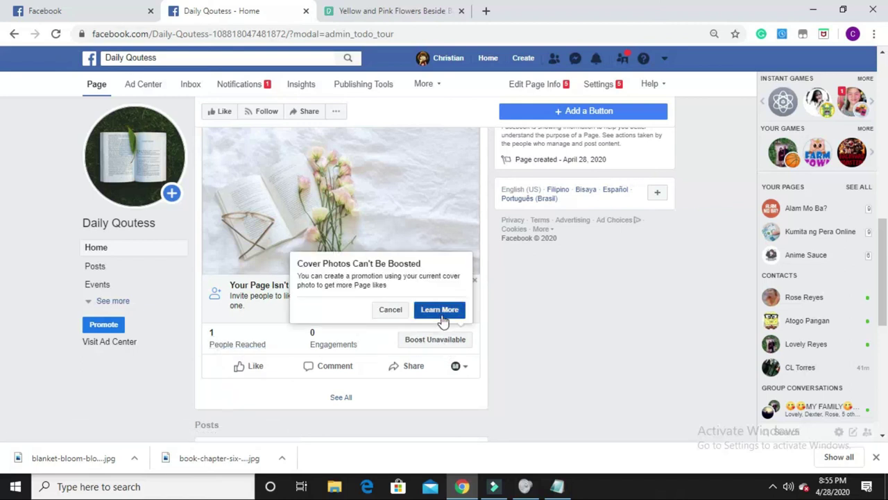
pyautogui.click(440, 347)
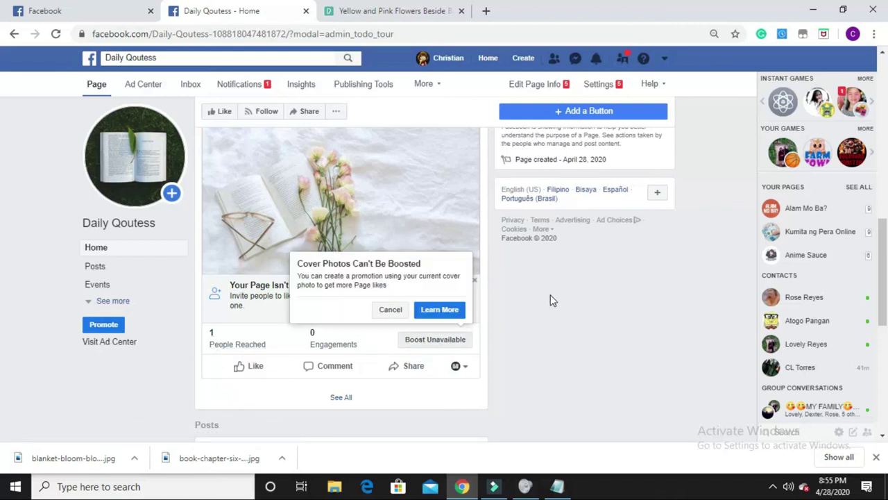
pyautogui.scroll(-3, 550, 298)
pyautogui.scroll(1, 550, 300)
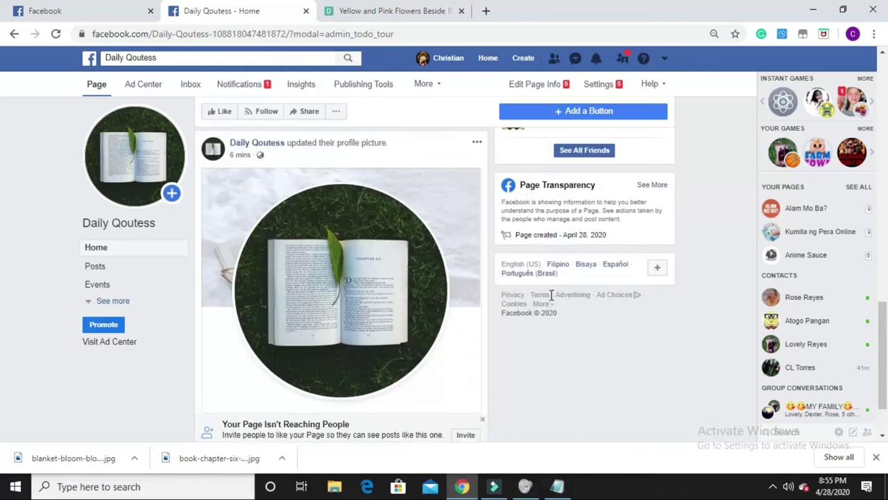
pyautogui.scroll(5, 680, 327)
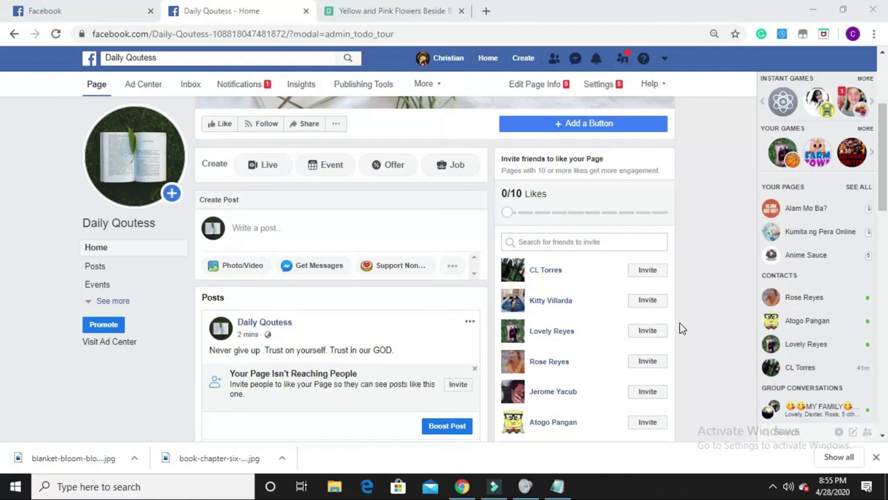
pyautogui.scroll(2, 615, 278)
pyautogui.scroll(-3, 638, 356)
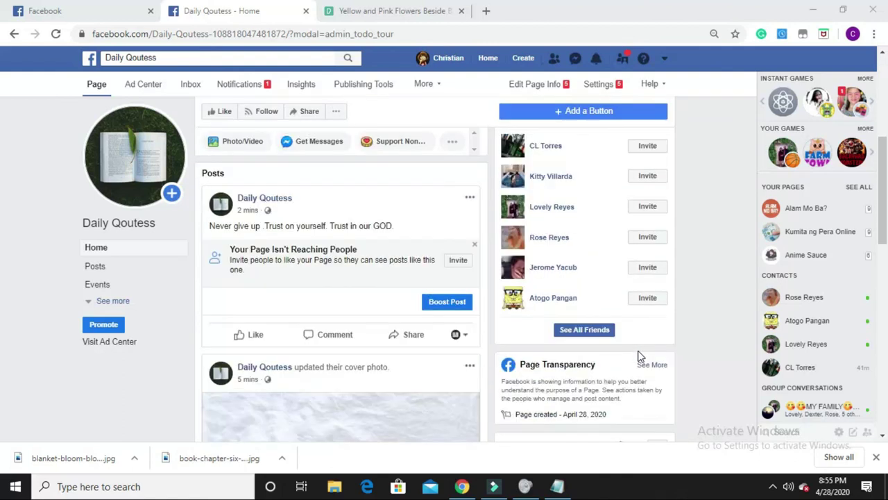
pyautogui.scroll(-1, 624, 410)
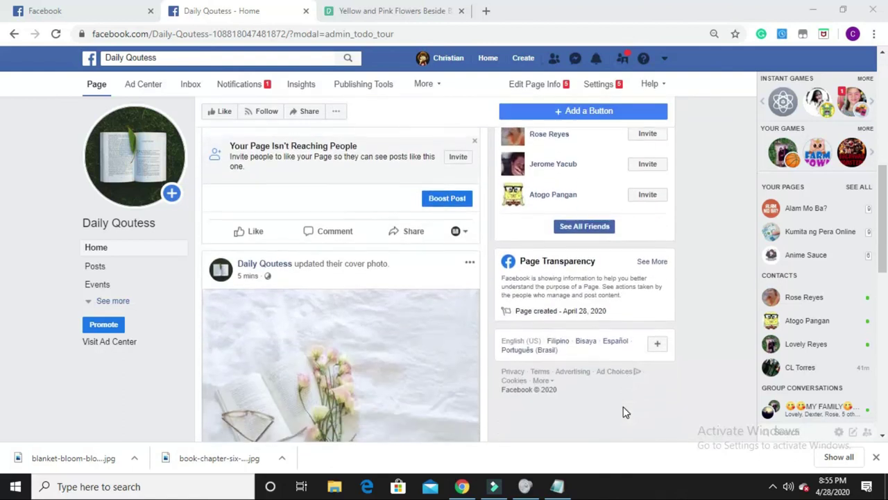
pyautogui.scroll(-3, 629, 312)
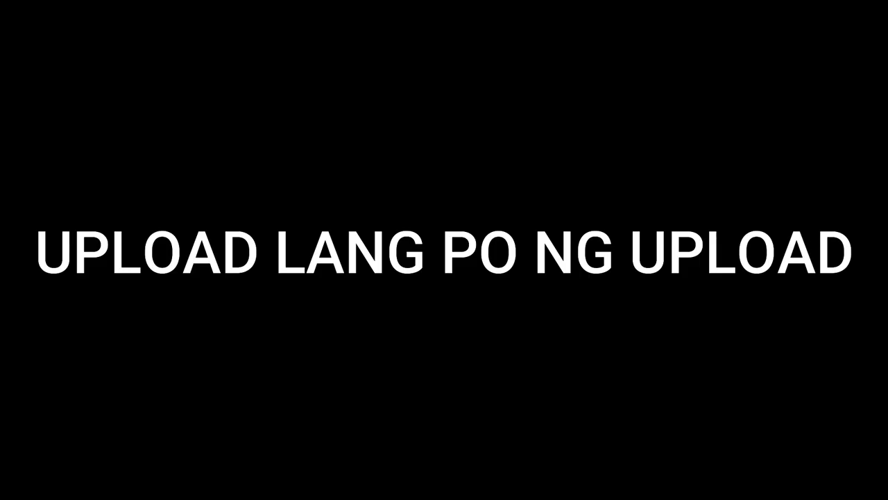